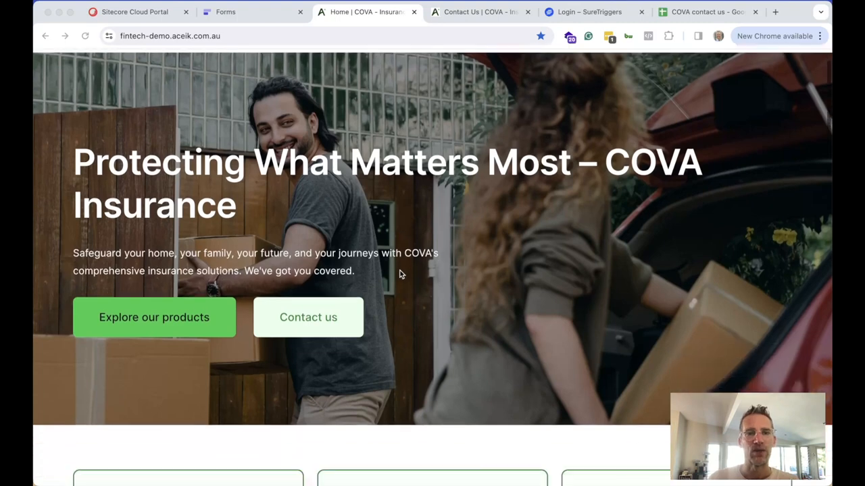
Switch to the Contact Us | COVA tab and scroll through its phone numbers and working hours
scroll(399, 273, "up", 3)
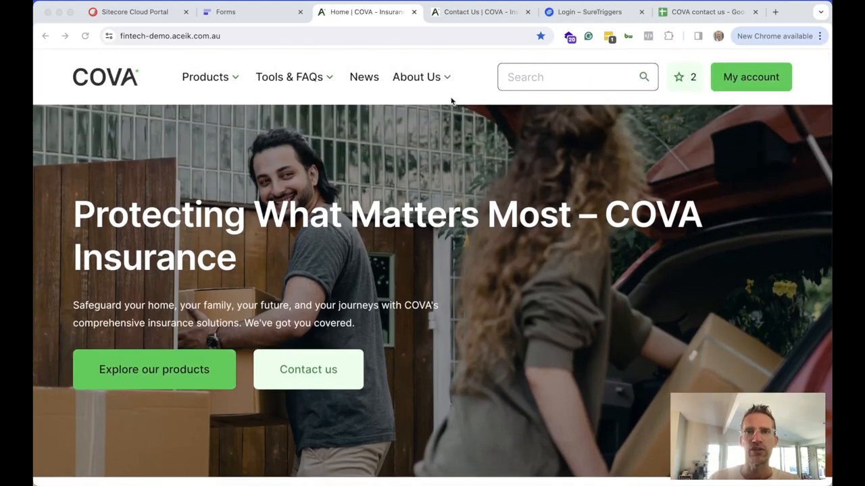
left_click(482, 13)
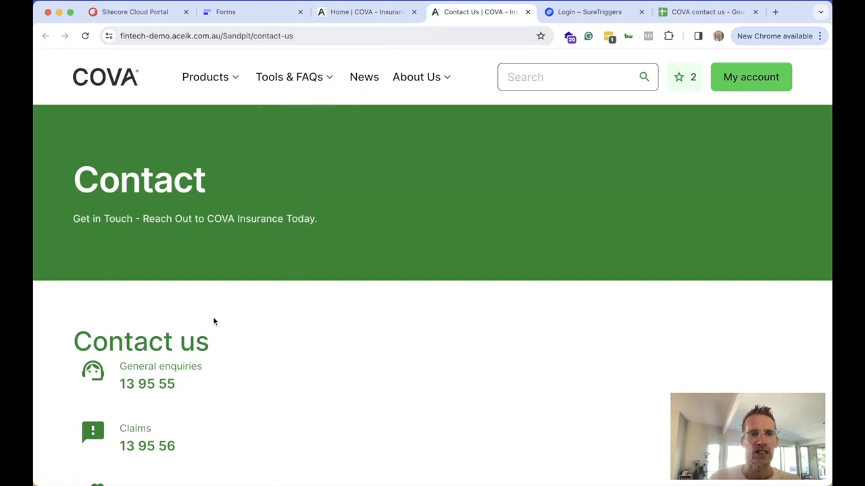
scroll(214, 322, "down", 3)
scroll(214, 321, "down", 6)
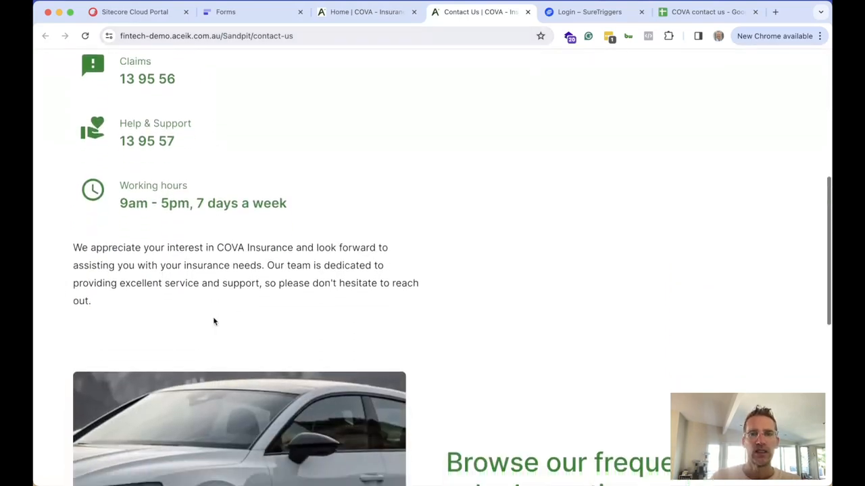
scroll(214, 319, "up", 10)
scroll(213, 322, "down", 3)
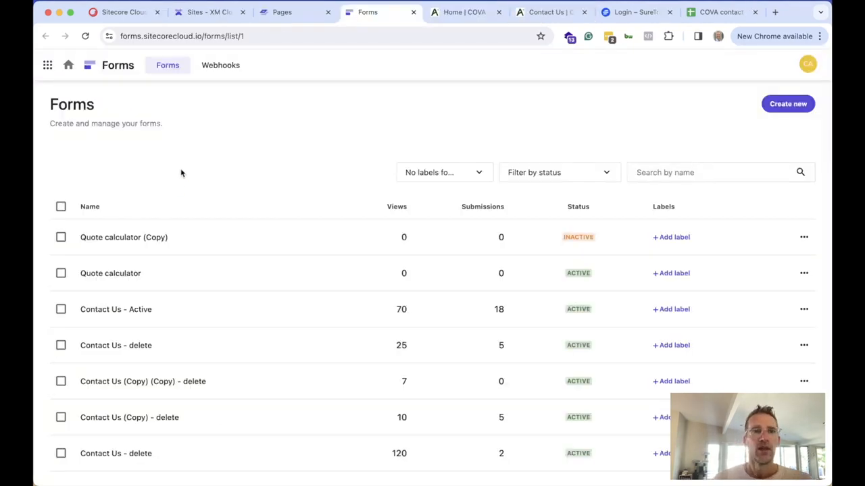
Create a new form named 'Contact us - demo' and save it to open the designer
left_click(789, 105)
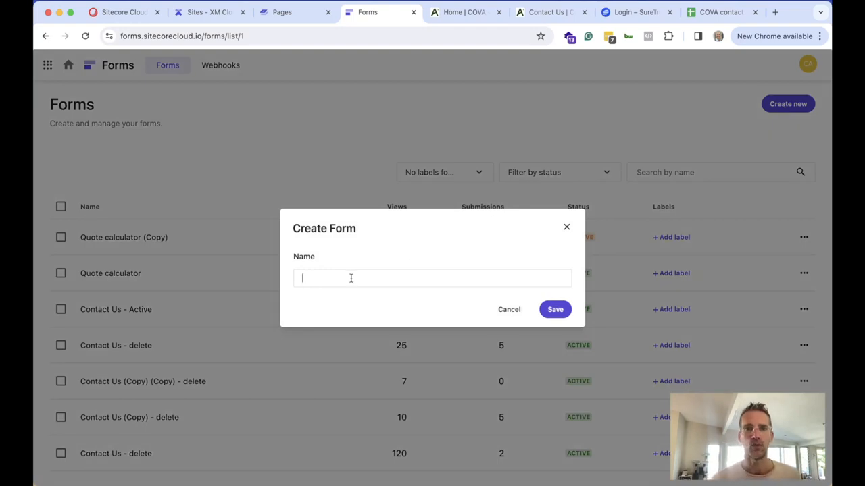
type("Conta")
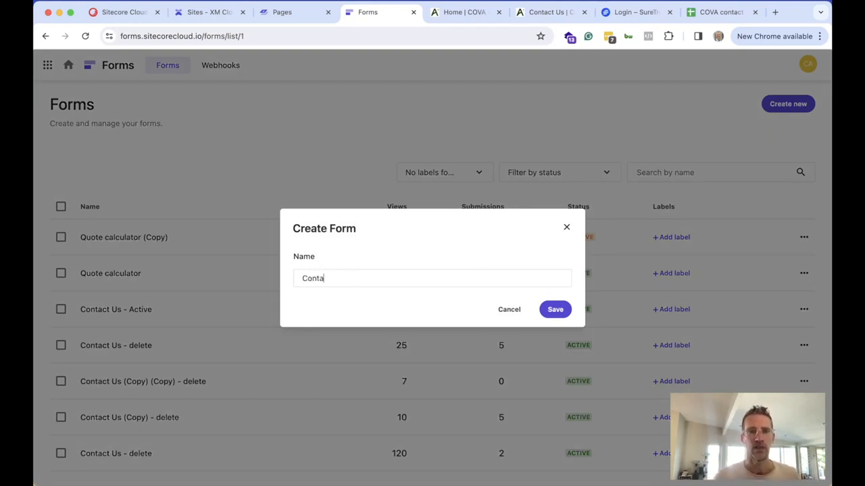
type("ct us - demo")
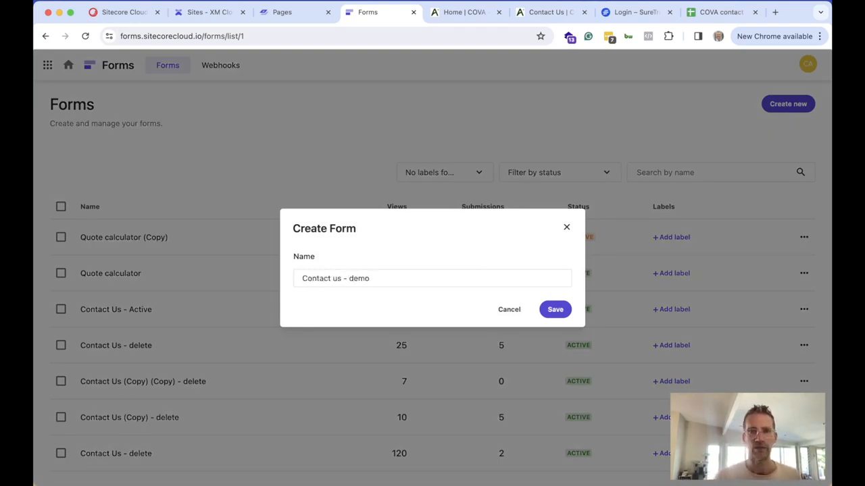
left_click(555, 311)
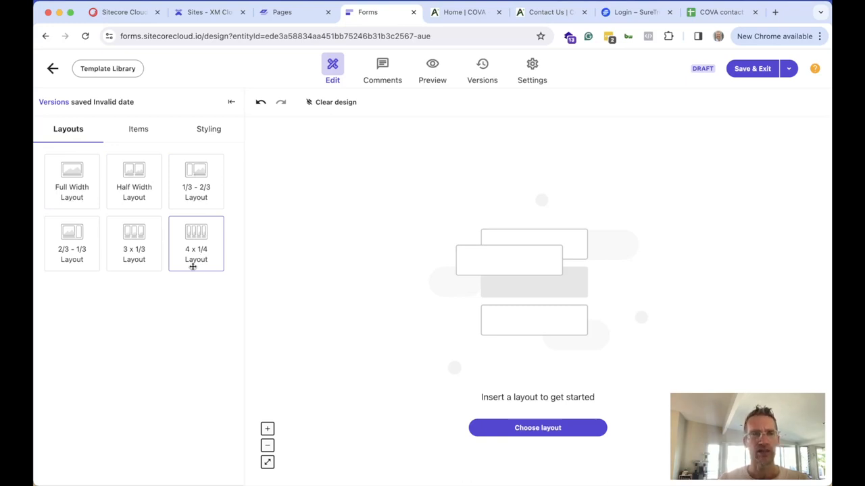
Drop a Full Width layout row onto the empty canvas and show the Styling settings
left_click_drag(77, 171, 535, 268)
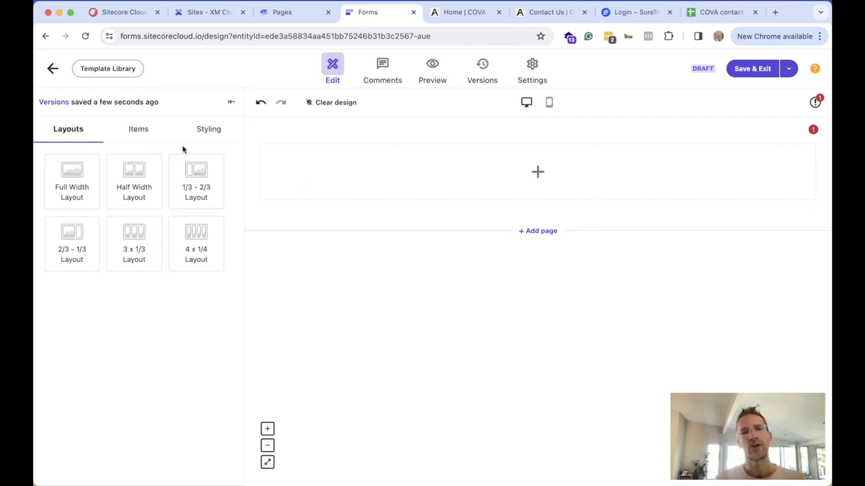
left_click(206, 135)
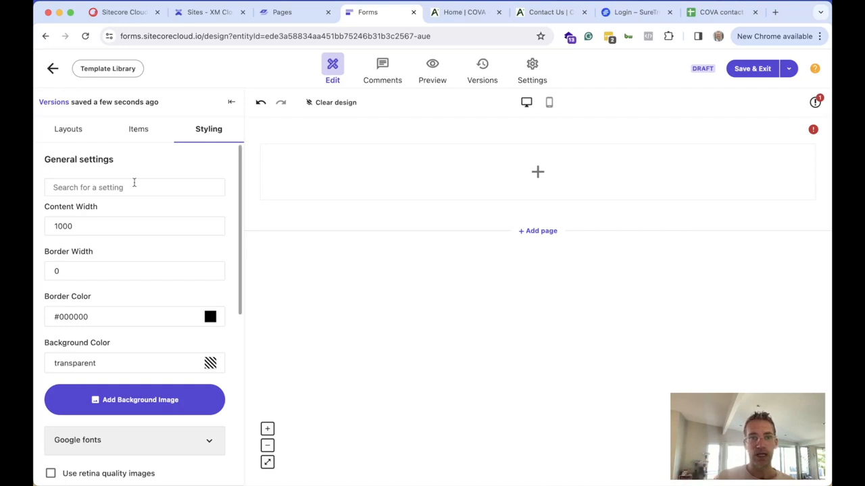
Set the form's border width to 1 in the Styling settings
scroll(149, 268, "down", 5)
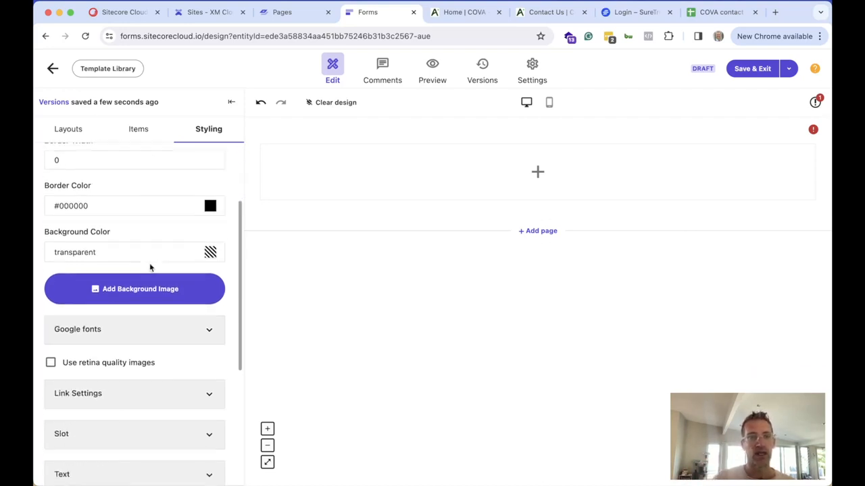
scroll(150, 268, "down", 1)
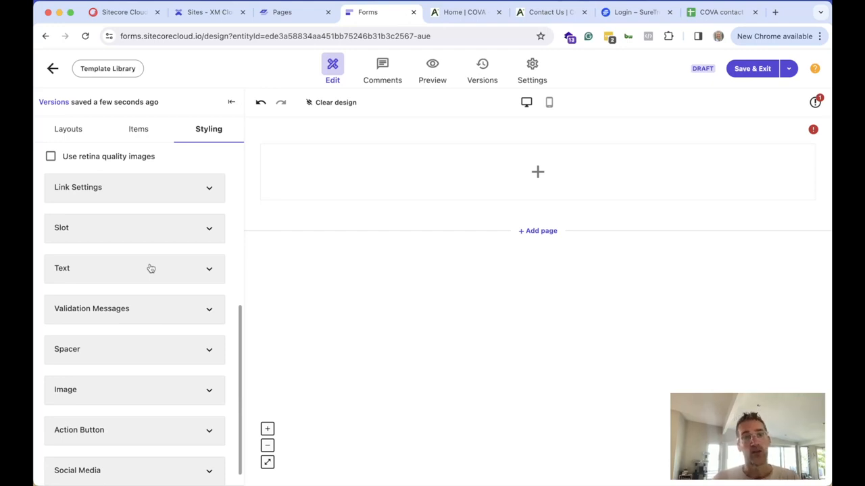
scroll(151, 266, "up", 3)
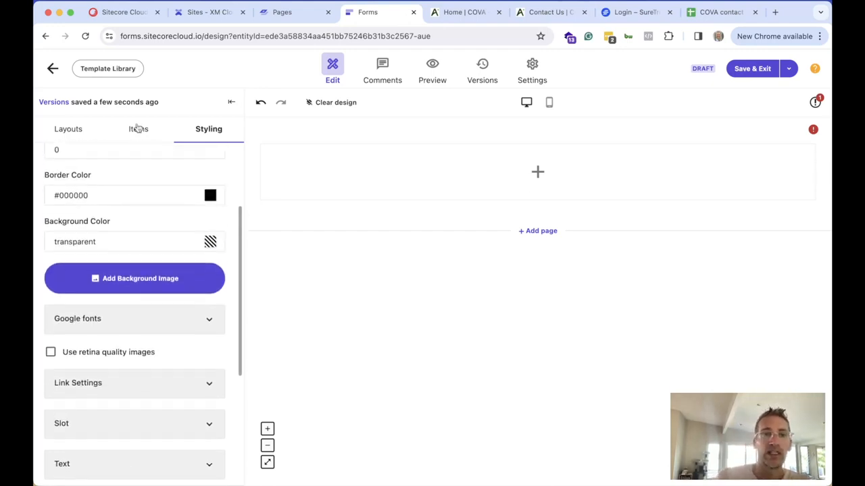
left_click(137, 131)
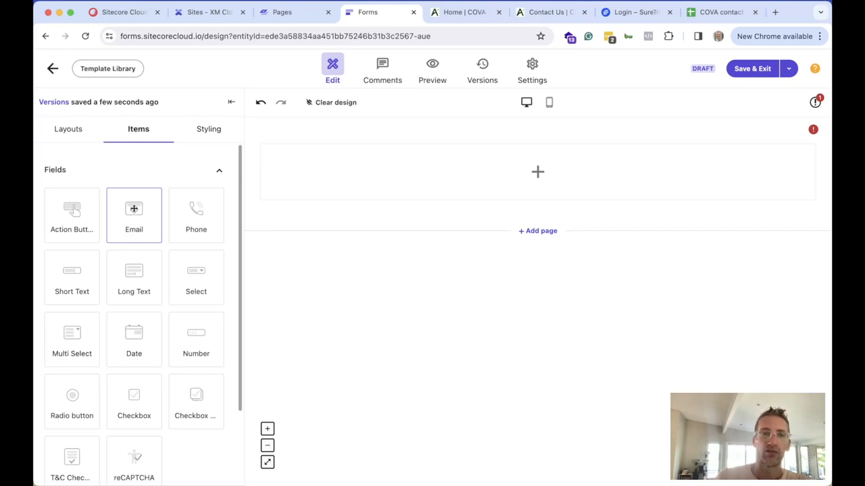
left_click(207, 133)
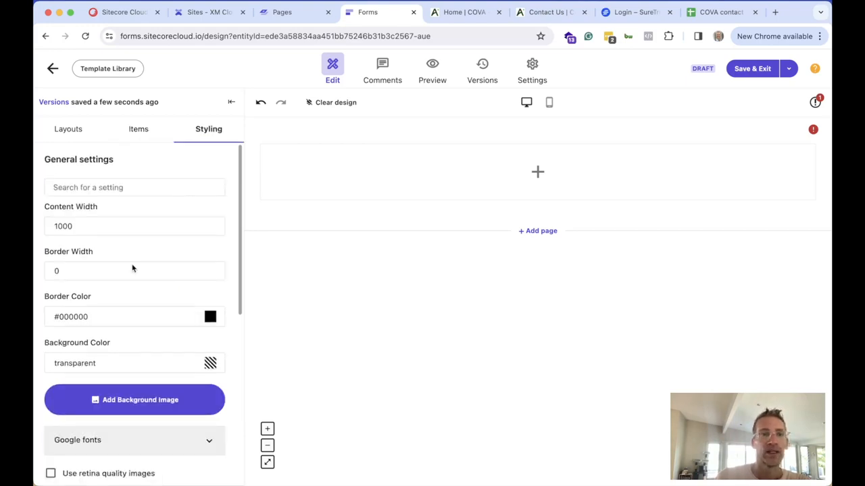
scroll(119, 266, "down", 2)
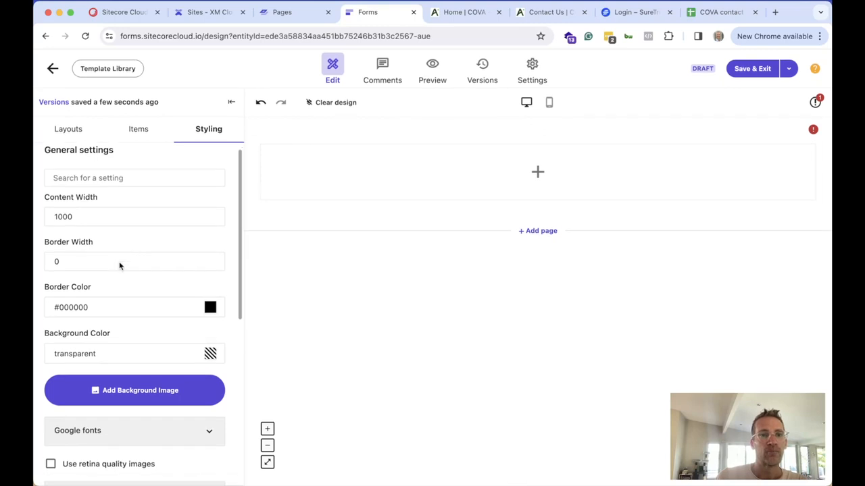
scroll(120, 266, "up", 1)
left_click(83, 273)
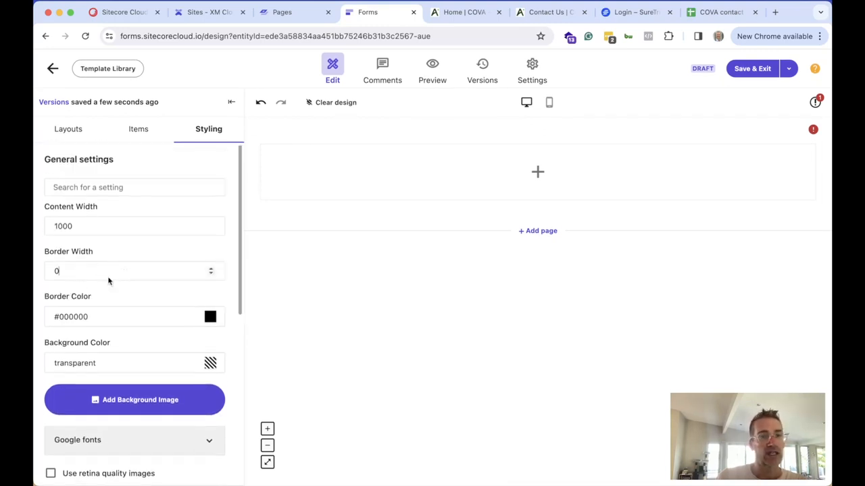
scroll(102, 286, "down", 2)
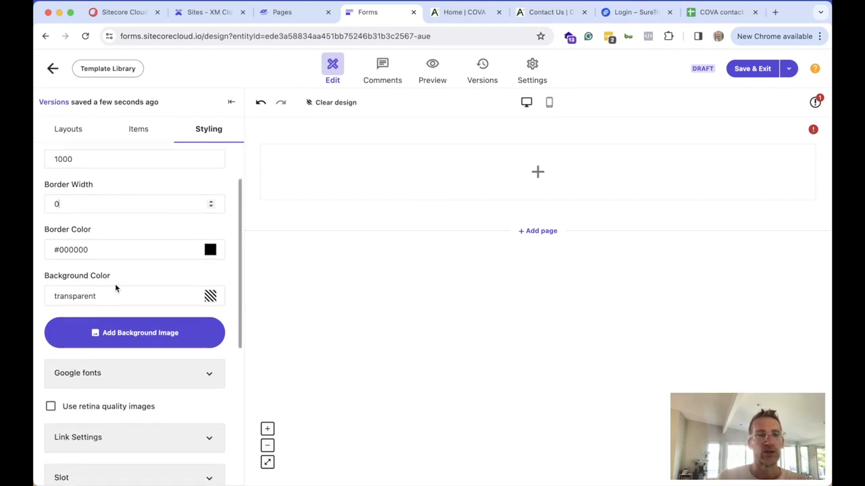
left_click_drag(66, 202, 47, 204)
type("1")
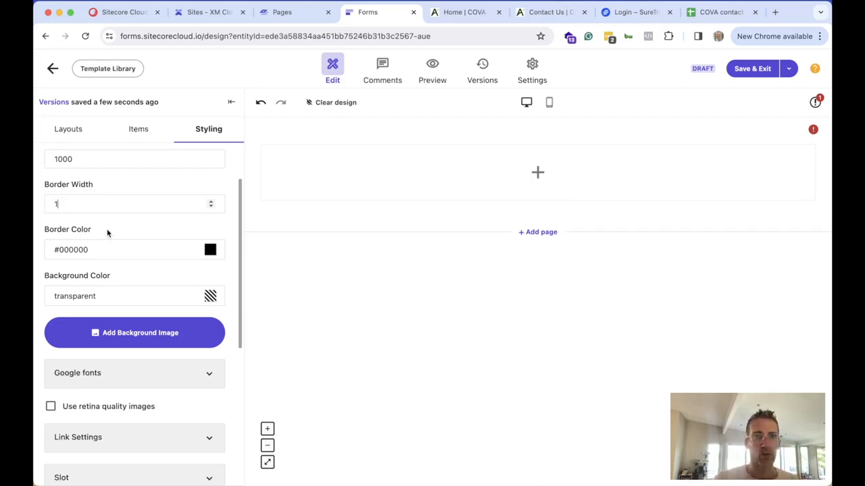
Expand the link, default text, validation message and action button styling sections
scroll(115, 265, "down", 5)
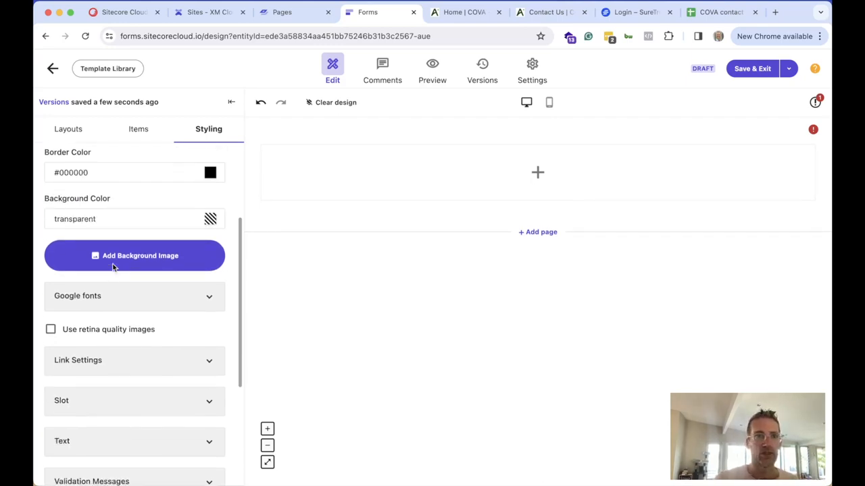
scroll(112, 265, "down", 1)
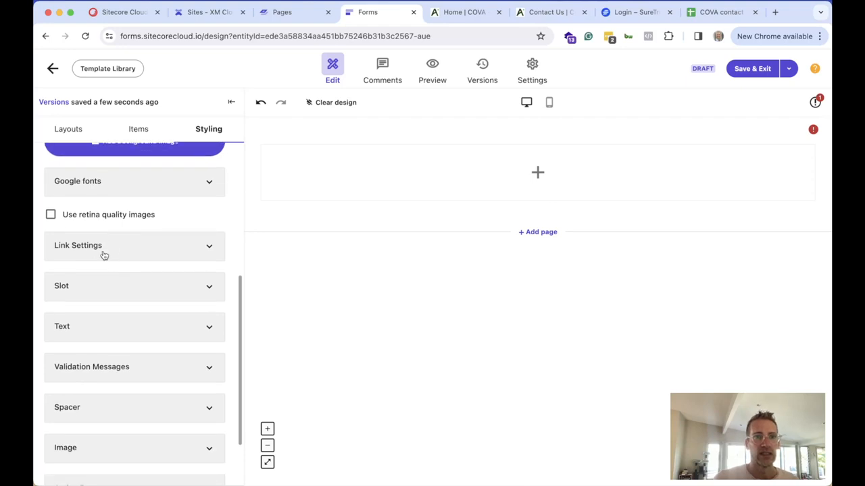
left_click(103, 253)
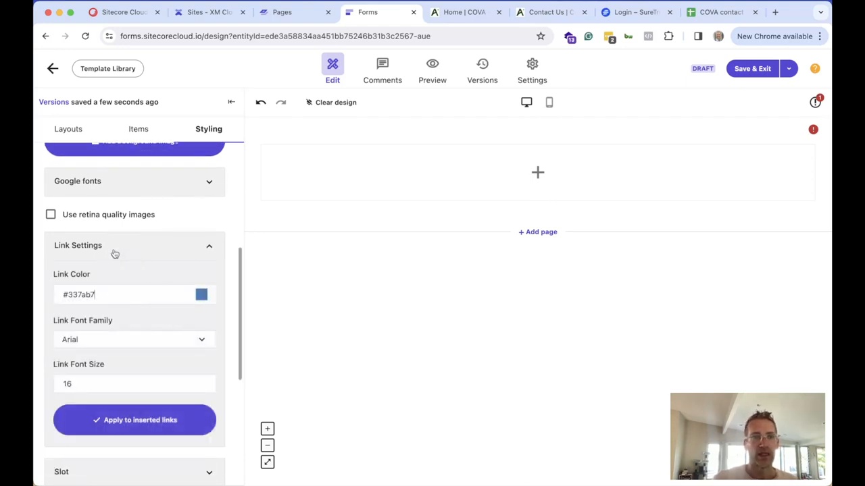
left_click(115, 254)
scroll(137, 300, "down", 3)
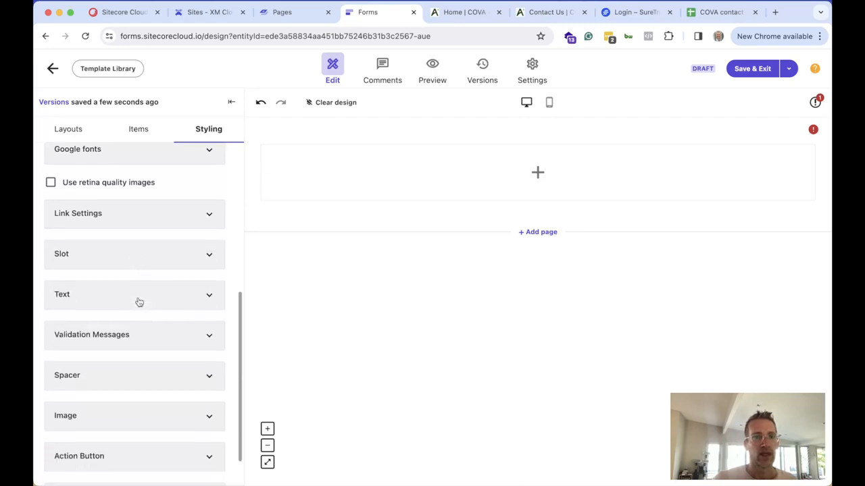
left_click(109, 257)
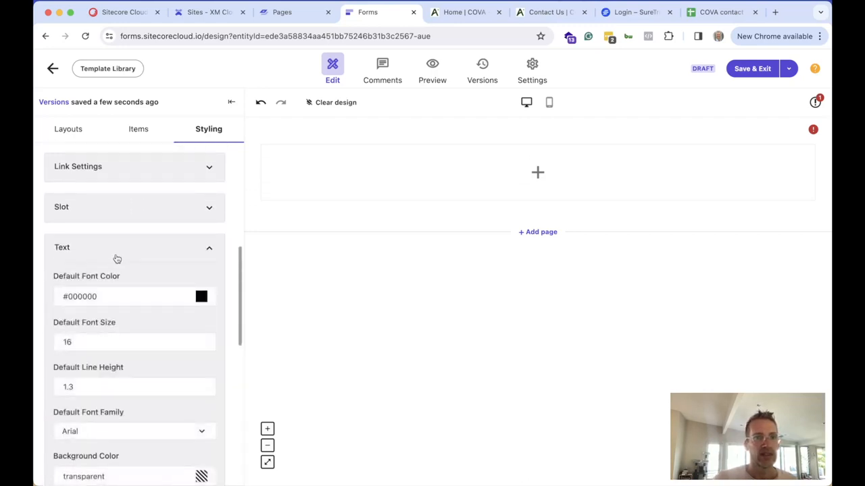
scroll(124, 324, "down", 2)
scroll(124, 322, "down", 5)
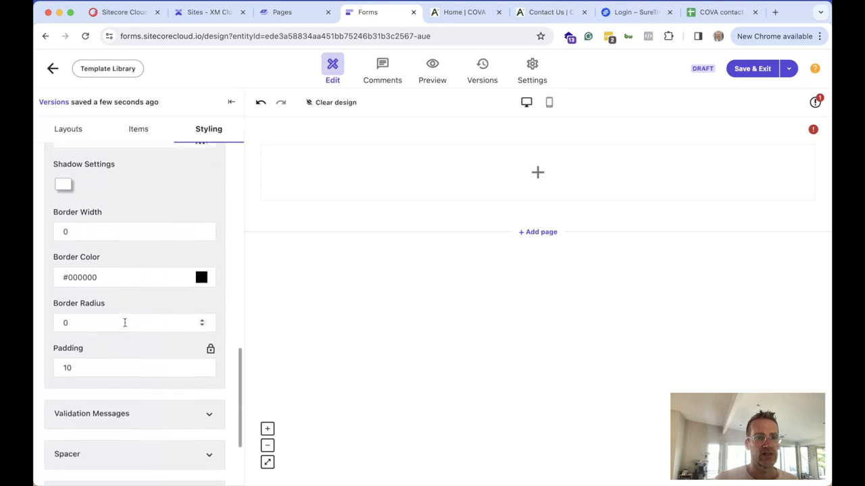
left_click(110, 291)
scroll(128, 320, "down", 3)
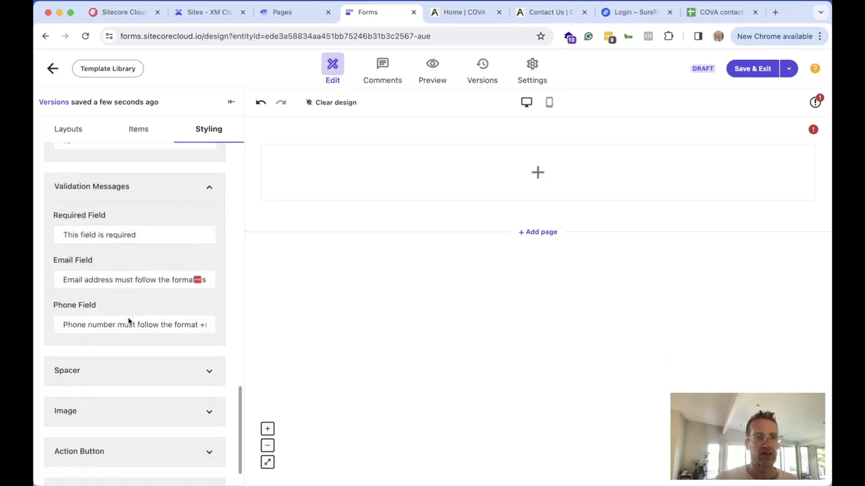
left_click(102, 410)
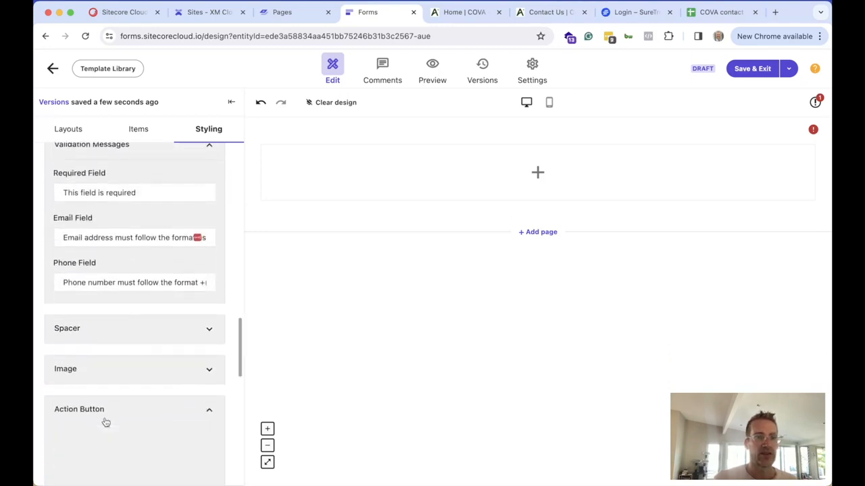
scroll(125, 402, "down", 3)
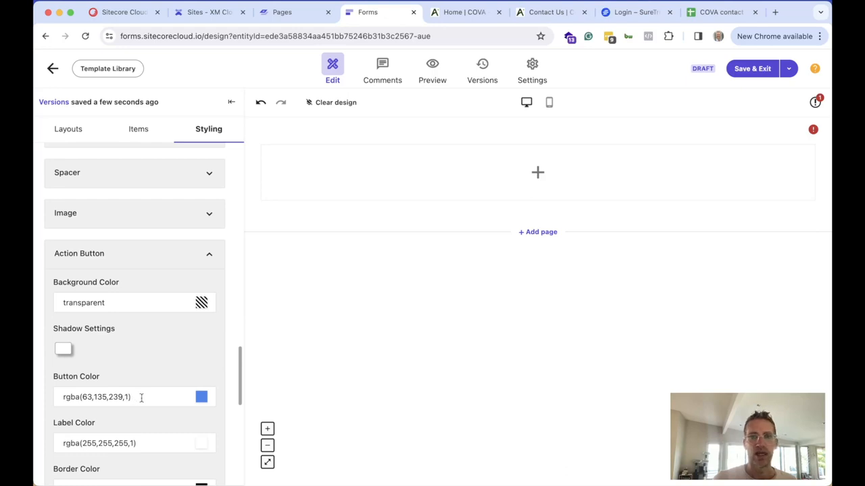
Review the action button styling, then return to the Items field list
scroll(147, 398, "down", 2)
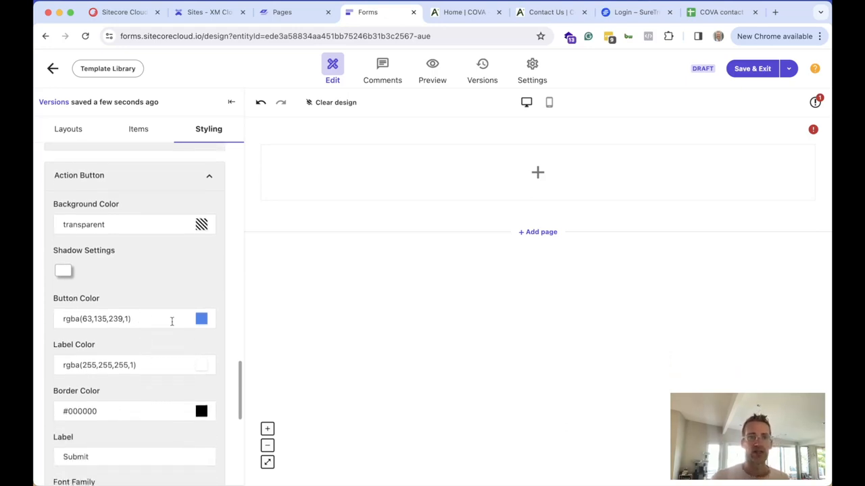
scroll(172, 322, "down", 4)
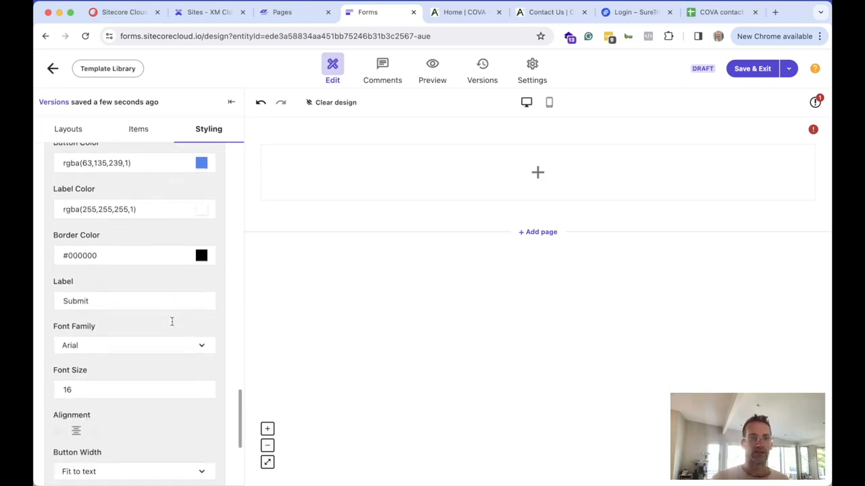
scroll(172, 320, "up", 2)
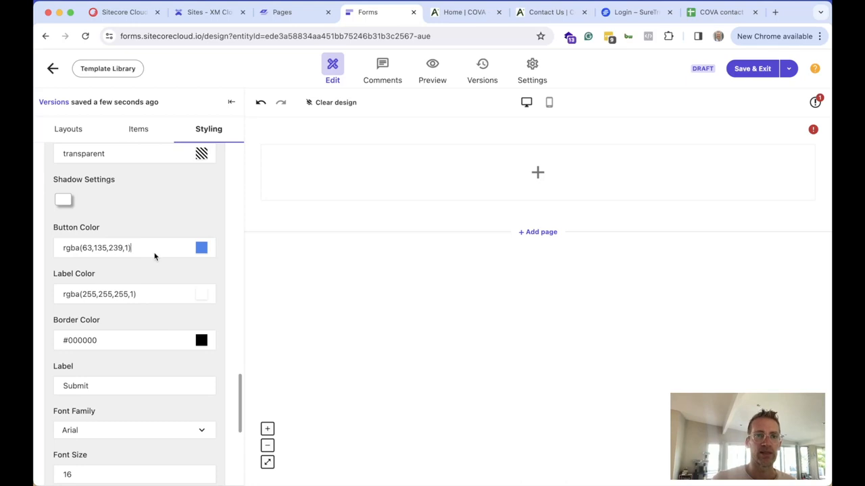
scroll(154, 255, "up", 1)
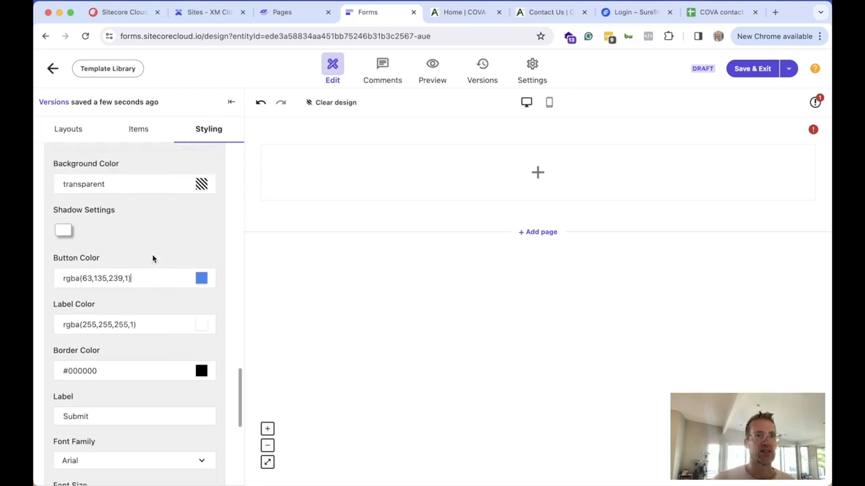
scroll(149, 280, "up", 10)
scroll(147, 282, "up", 5)
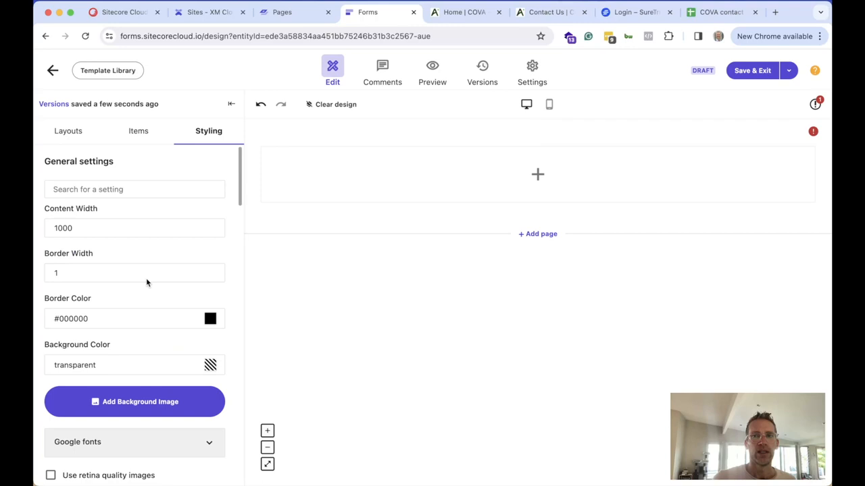
left_click(142, 136)
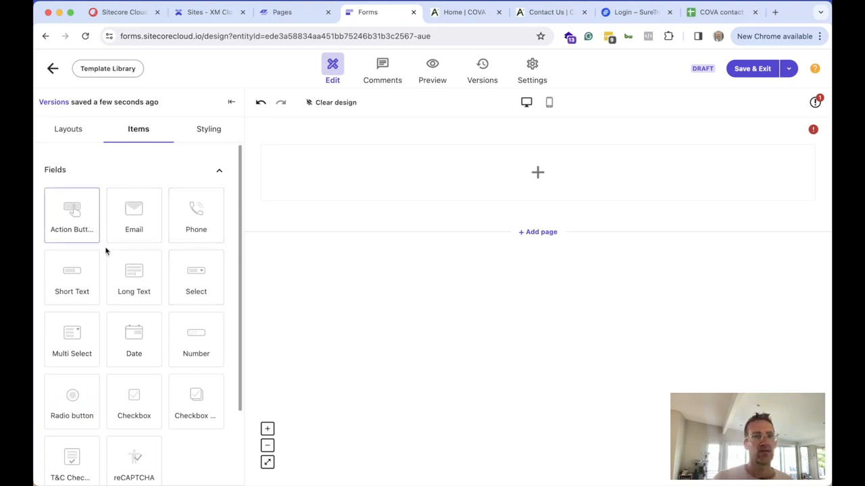
Place Short Text, Email and Long Text fields on the canvas above the Submit button
left_click_drag(83, 279, 520, 182)
left_click(306, 235)
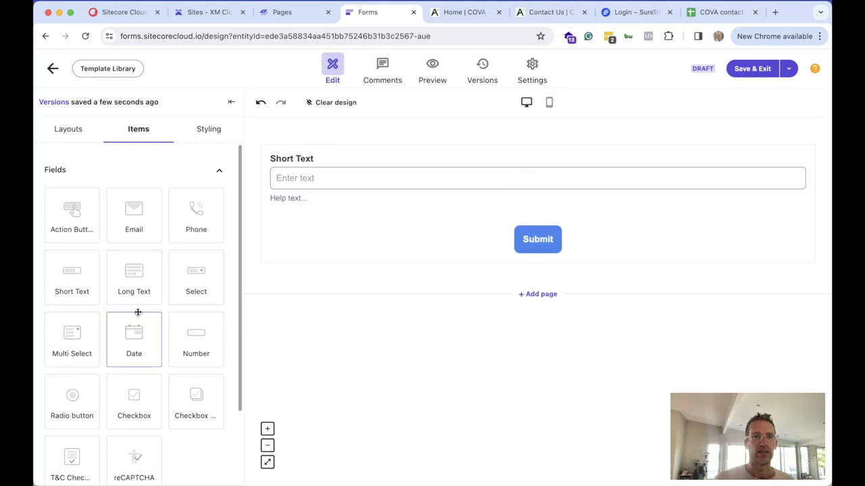
left_click_drag(137, 221, 313, 247)
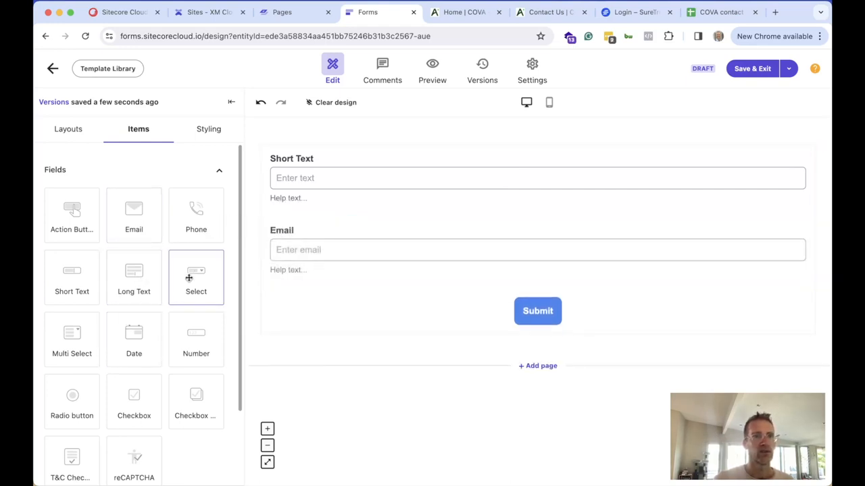
left_click_drag(139, 284, 403, 303)
left_click(406, 181)
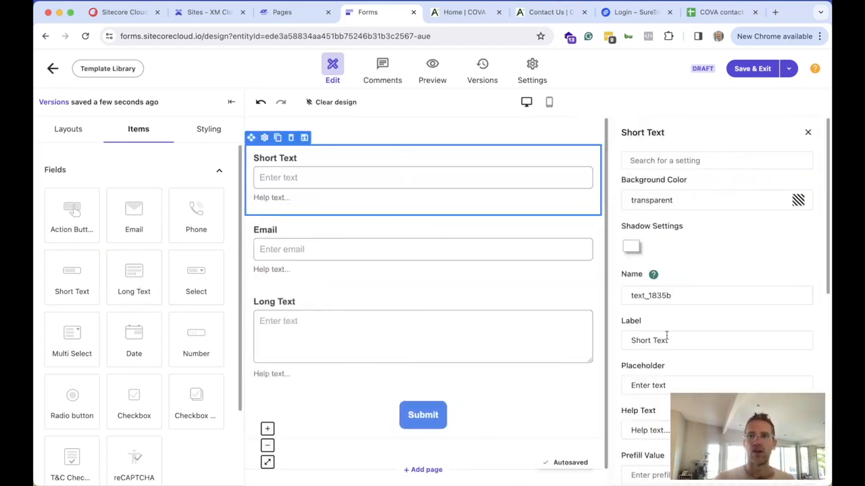
Relabel the Short Text field 'Name', clear its help text and make it required
left_click_drag(685, 340, 619, 344)
type("Name")
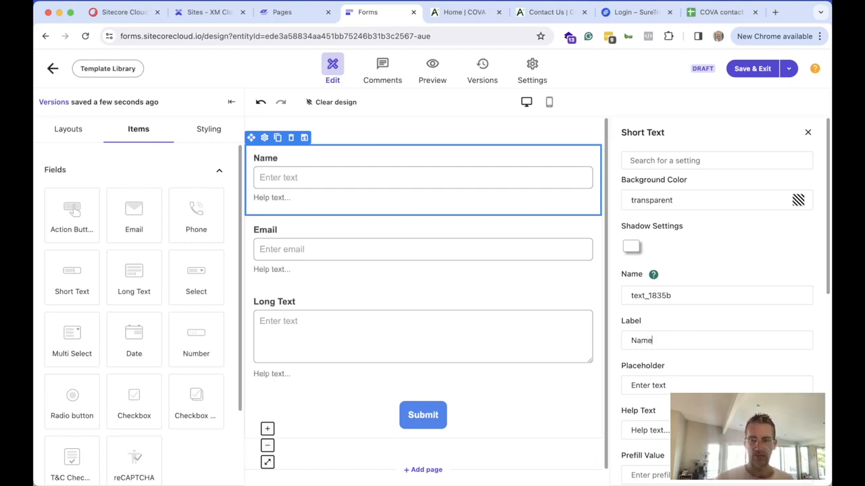
scroll(669, 392, "down", 1)
left_click(673, 379)
left_click_drag(676, 379, 626, 380)
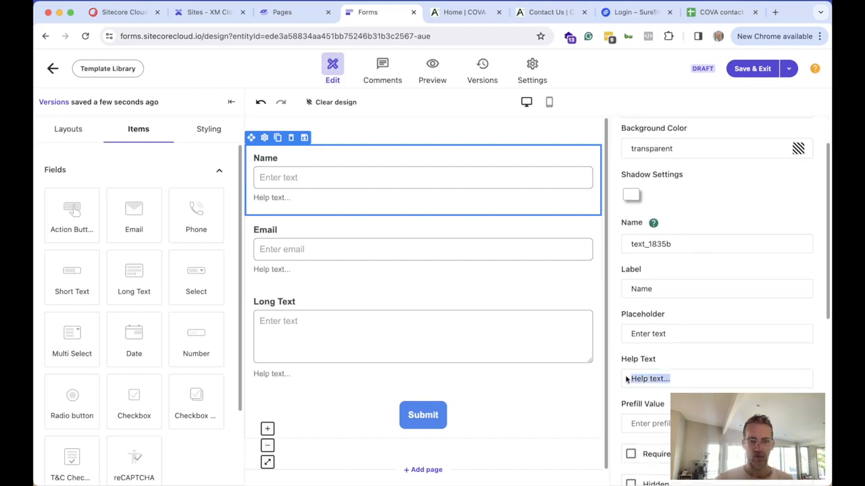
key("BackSpace")
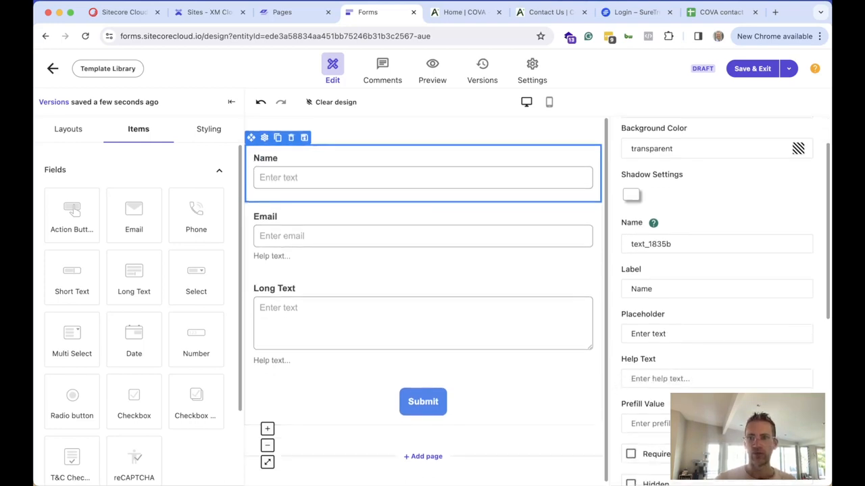
scroll(669, 338, "down", 2)
left_click(642, 348)
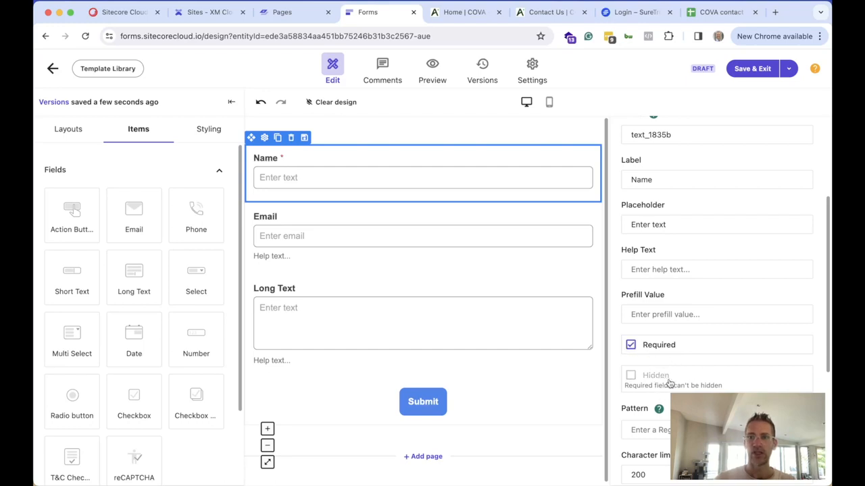
Expand and collapse the Name field's styling options to review them
scroll(669, 384, "down", 3)
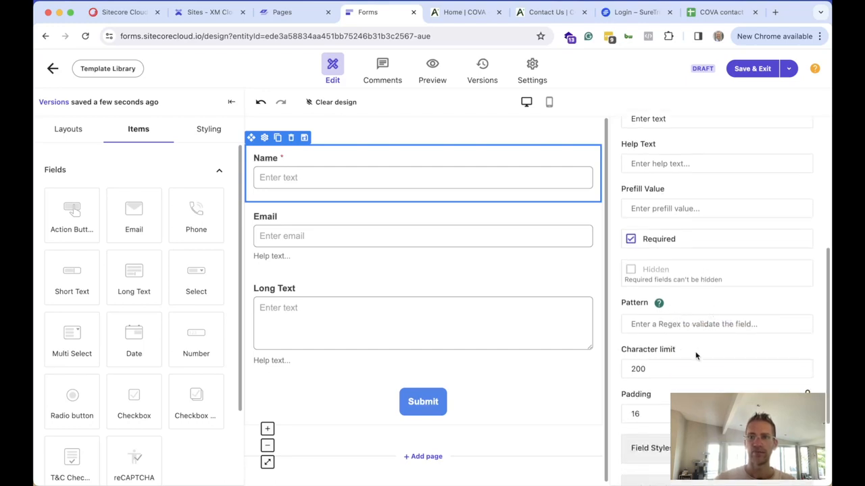
scroll(680, 365, "down", 3)
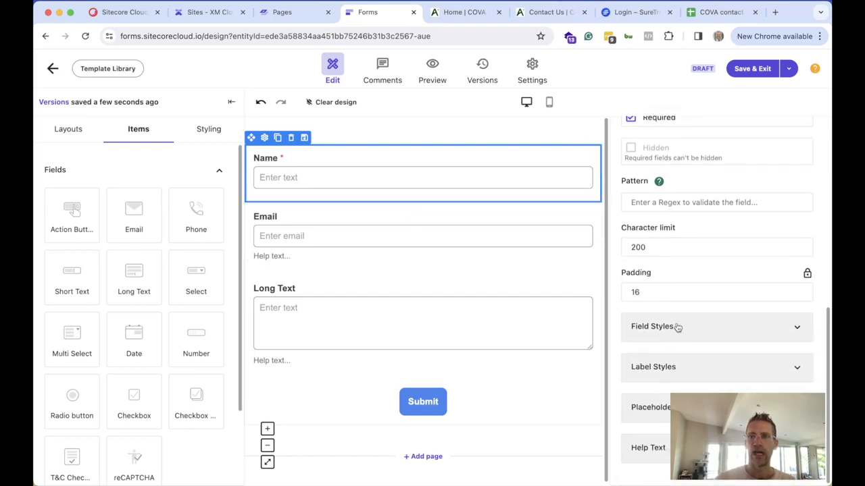
left_click(678, 327)
scroll(707, 352, "down", 6)
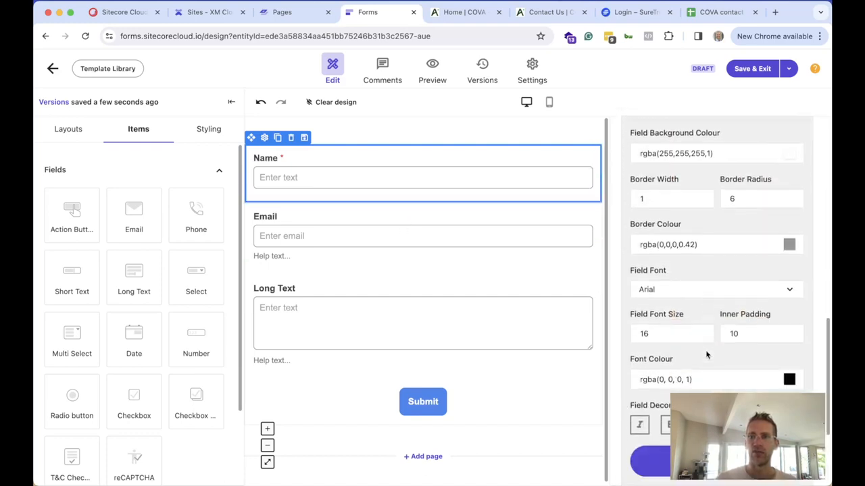
scroll(705, 350, "up", 5)
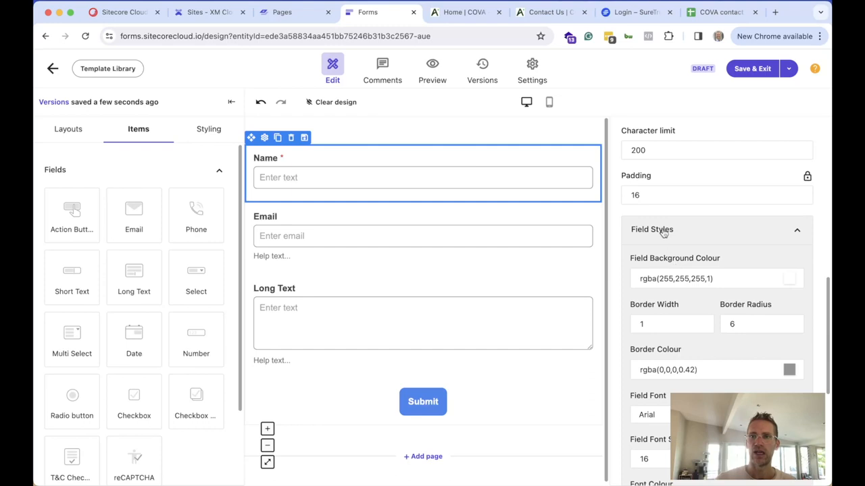
left_click(663, 231)
left_click(332, 217)
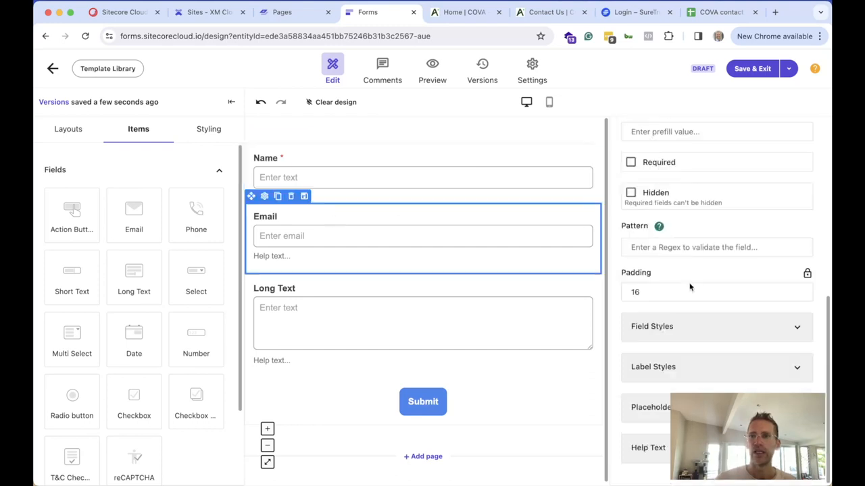
Clear the Email field's help text and make it required
scroll(689, 287, "up", 10)
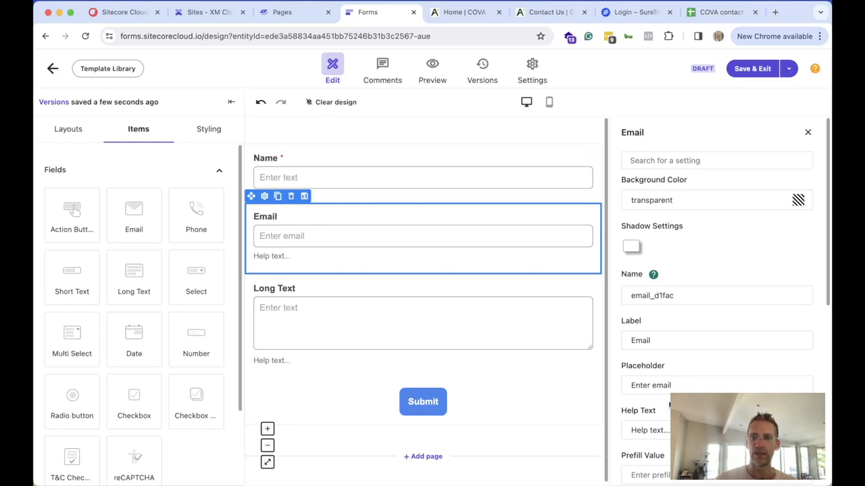
key("super+a")
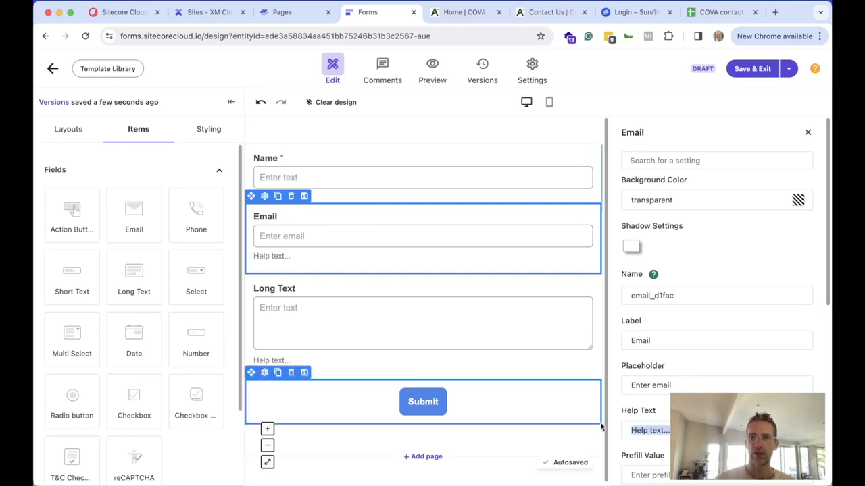
key("BackSpace")
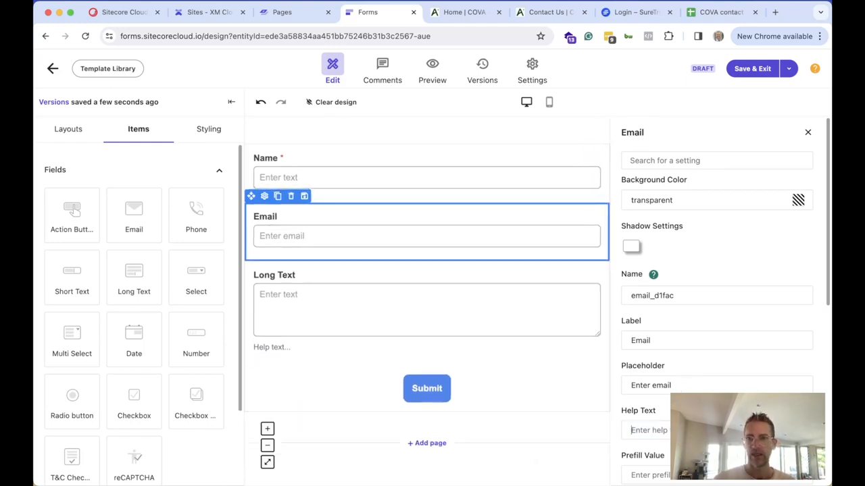
scroll(633, 363, "down", 5)
left_click(631, 361)
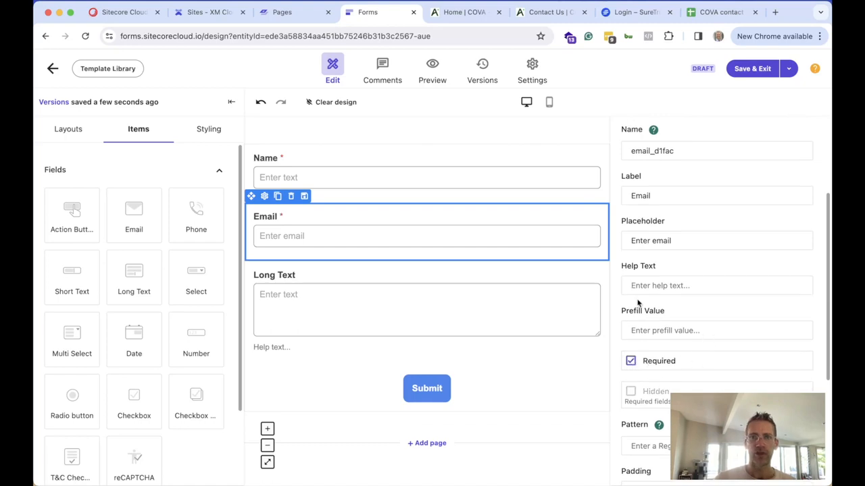
Relabel the Long Text field 'Comment', clear its help text and make it required
left_click(412, 281)
left_click(680, 195)
key("super+a")
type("z")
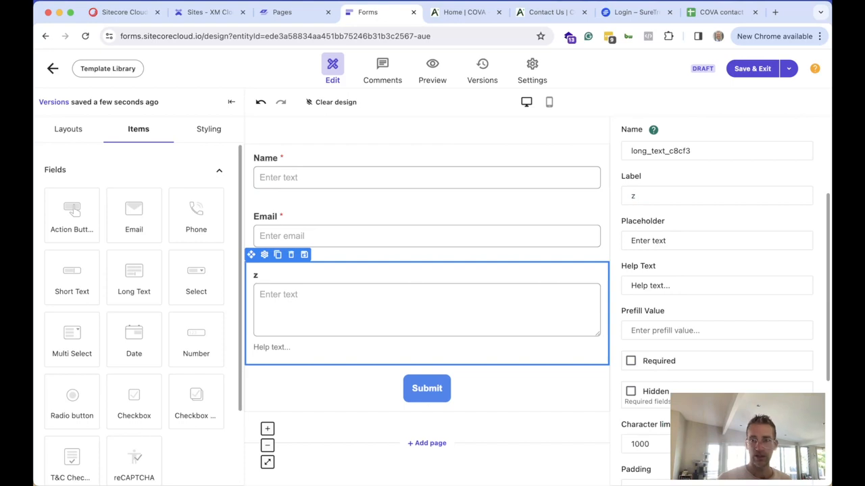
key("BackSpace")
type("Comment")
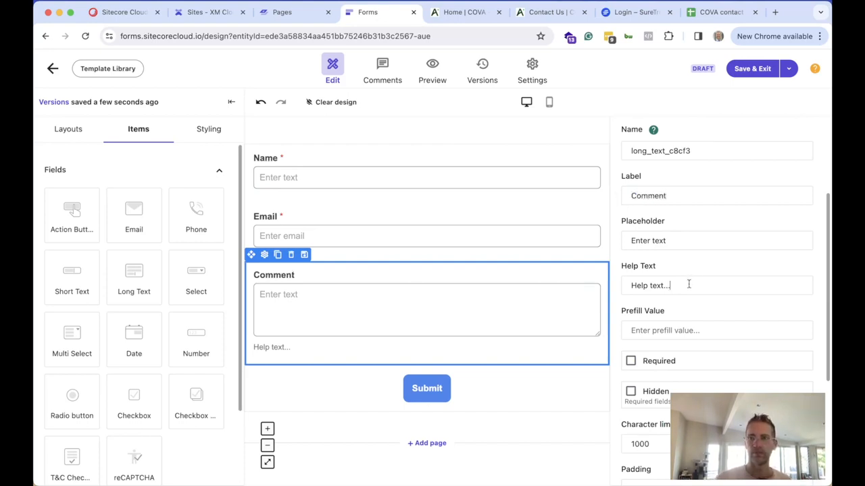
key("super+a")
key("BackSpace")
left_click(631, 361)
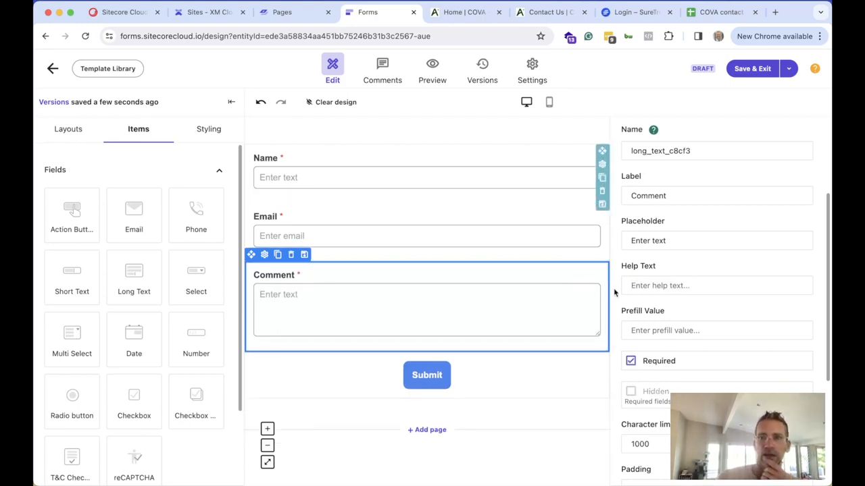
Reselect the Name field and review its label before switching to commenting
left_click(438, 161)
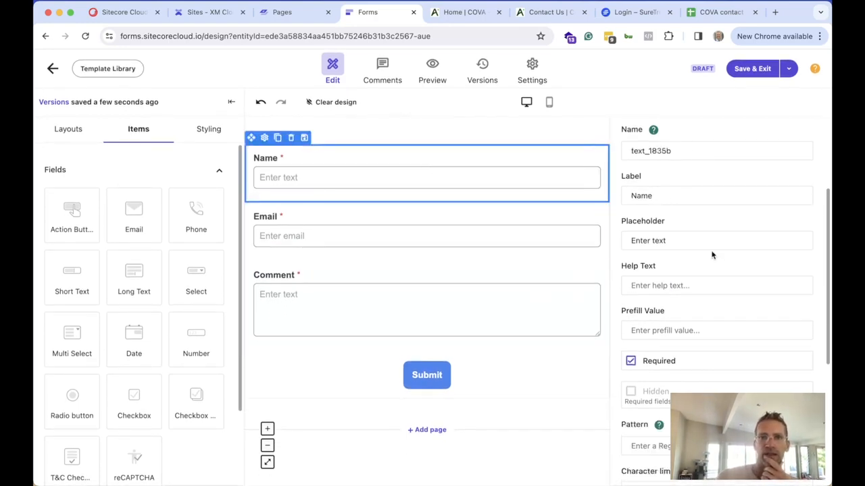
scroll(716, 255, "up", 2)
left_click_drag(678, 219, 625, 223)
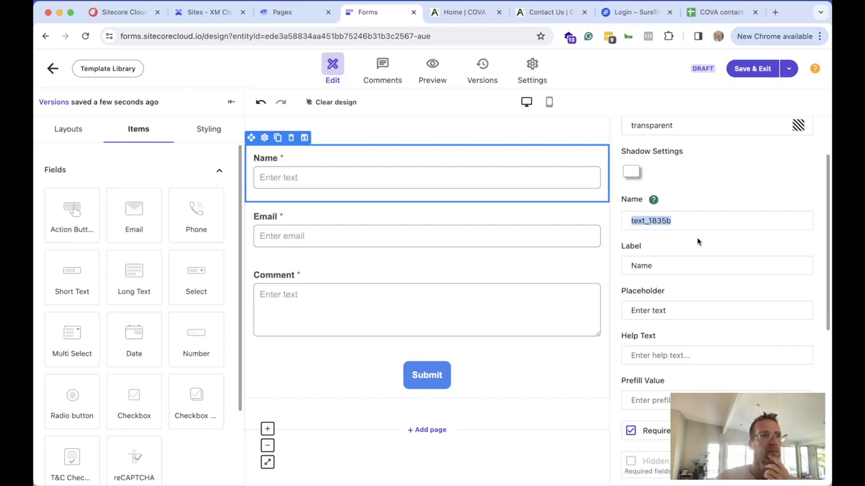
left_click(383, 64)
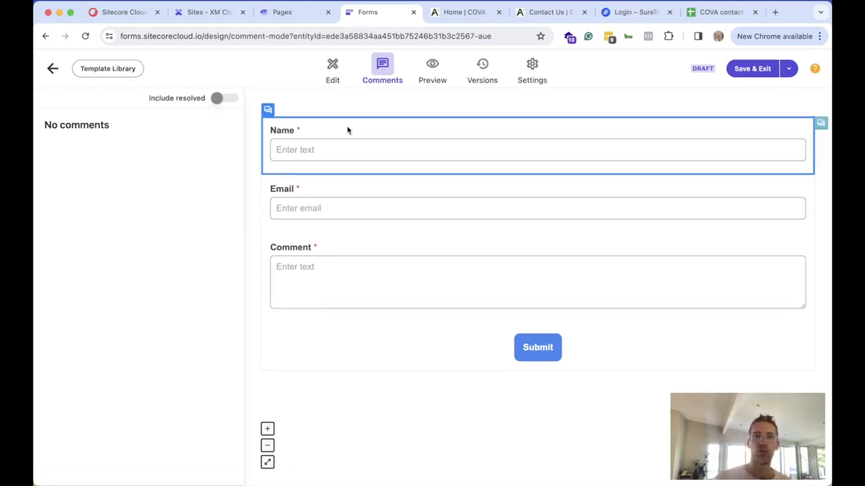
Comment 'This is correct' on the Name field and close the comment thread
left_click(414, 136)
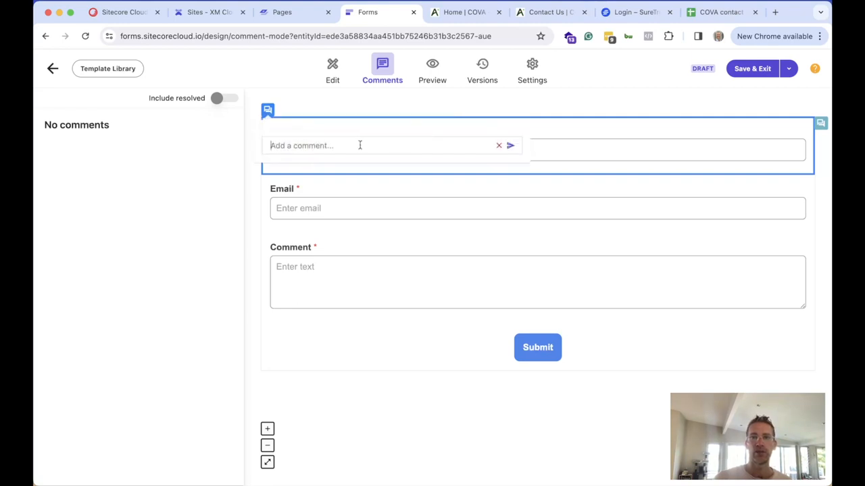
type("This is ")
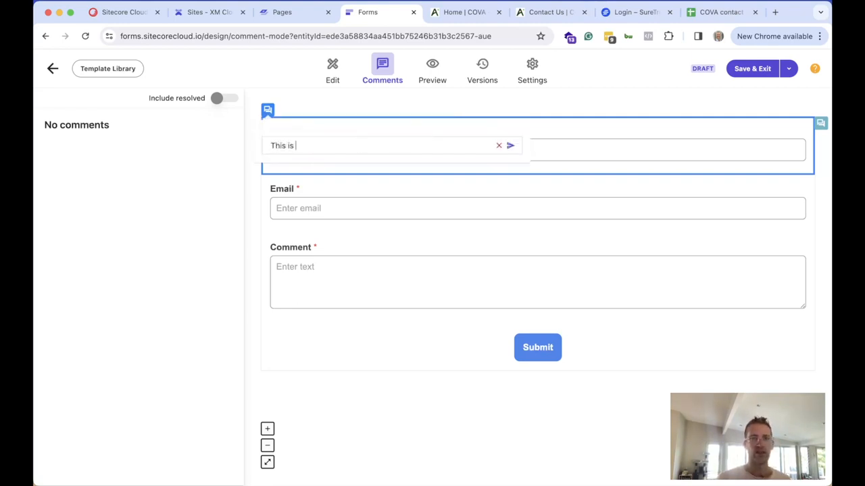
type("correct")
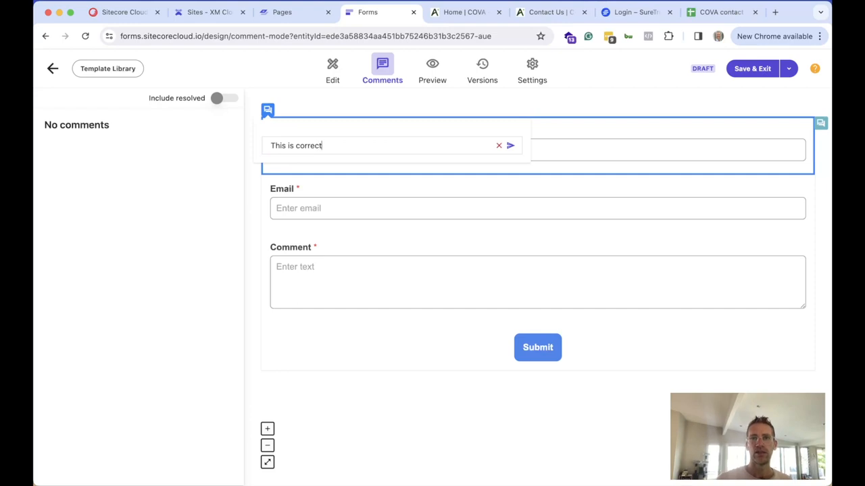
left_click(512, 147)
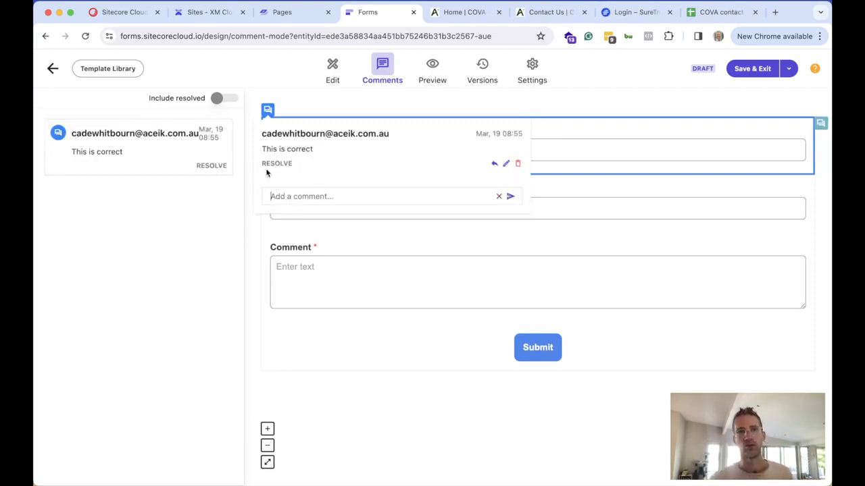
left_click(327, 106)
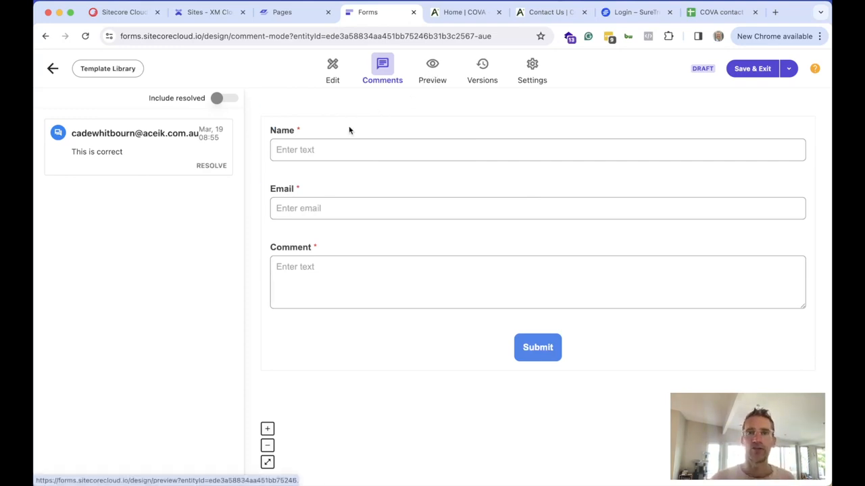
Preview the form in Tablet, Mobile and Desktop views, then check its version history
left_click(436, 73)
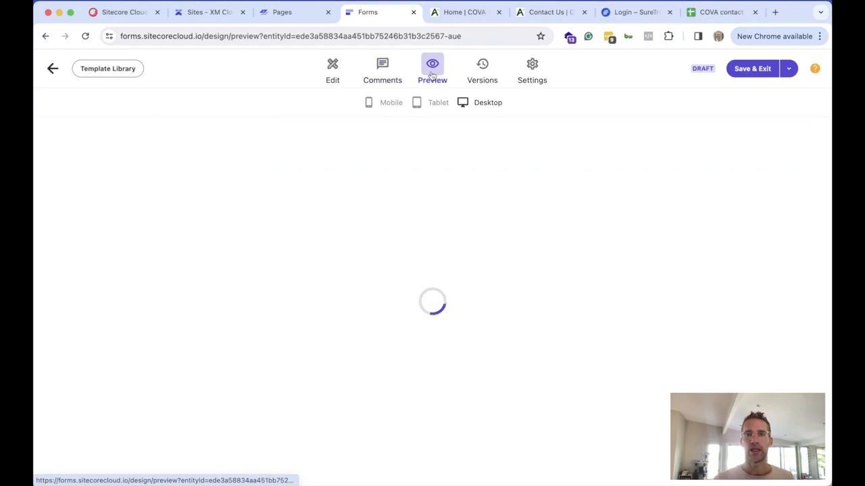
left_click(436, 103)
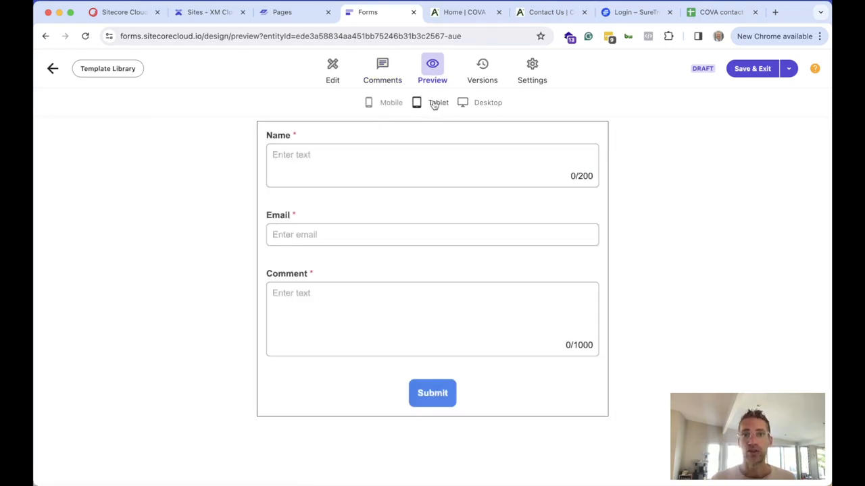
left_click(391, 103)
left_click(432, 106)
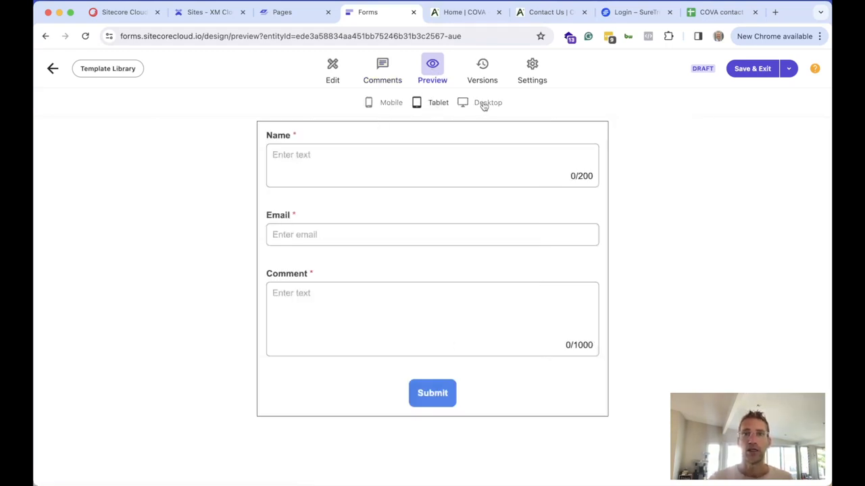
left_click(483, 105)
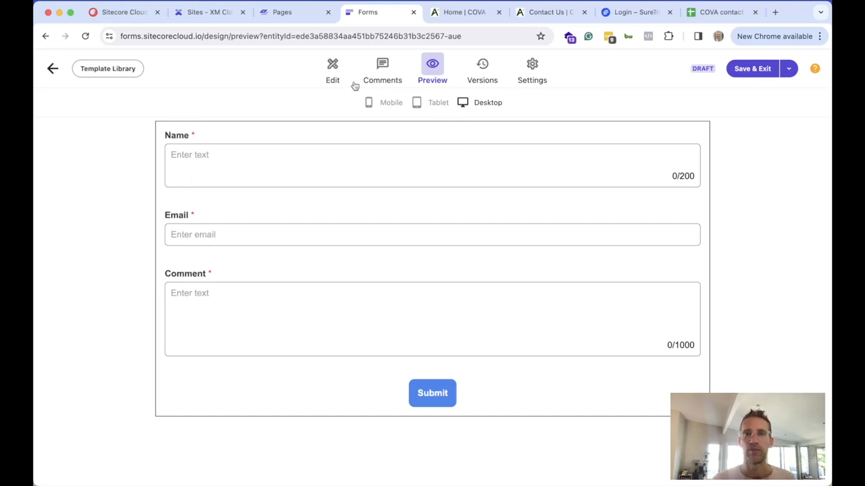
left_click(481, 76)
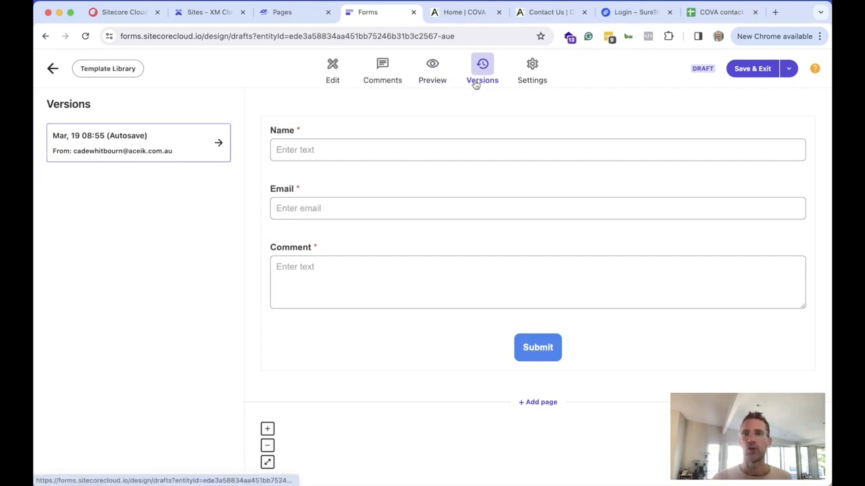
Back in edit mode, change the Email field's label to 'Email field'
left_click(333, 78)
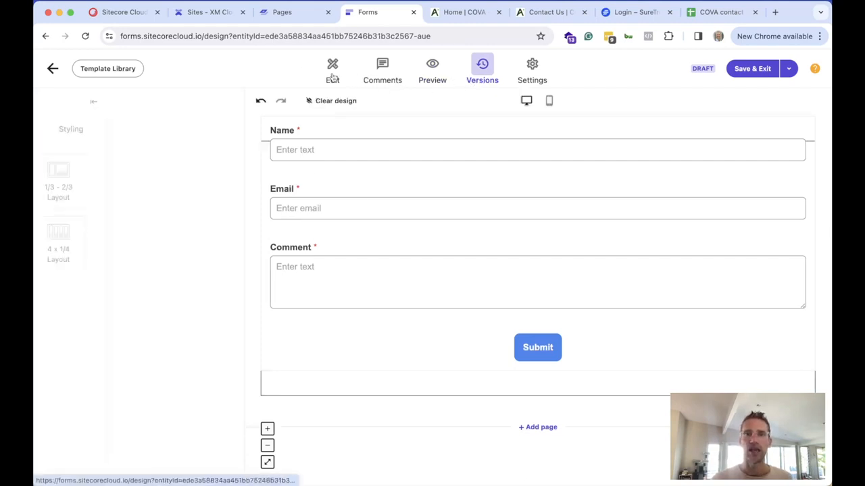
left_click(340, 214)
left_click(686, 340)
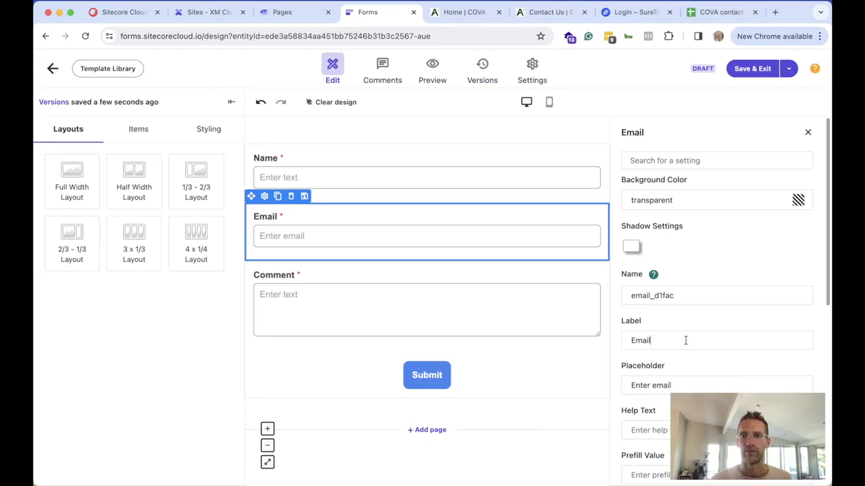
type("field")
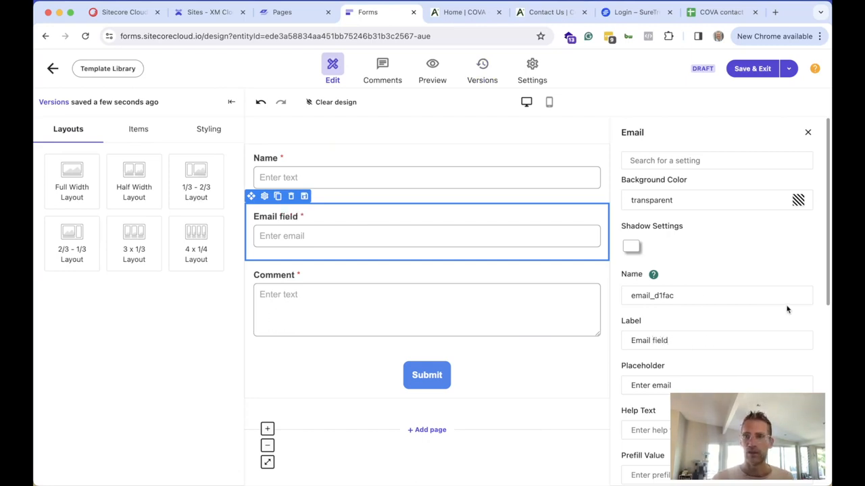
Save the form as a new version and confirm it in the version history
left_click(787, 69)
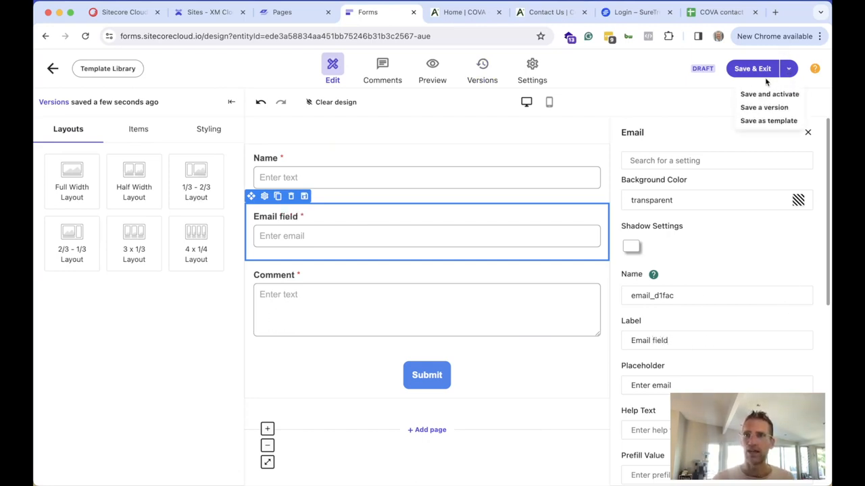
left_click(760, 108)
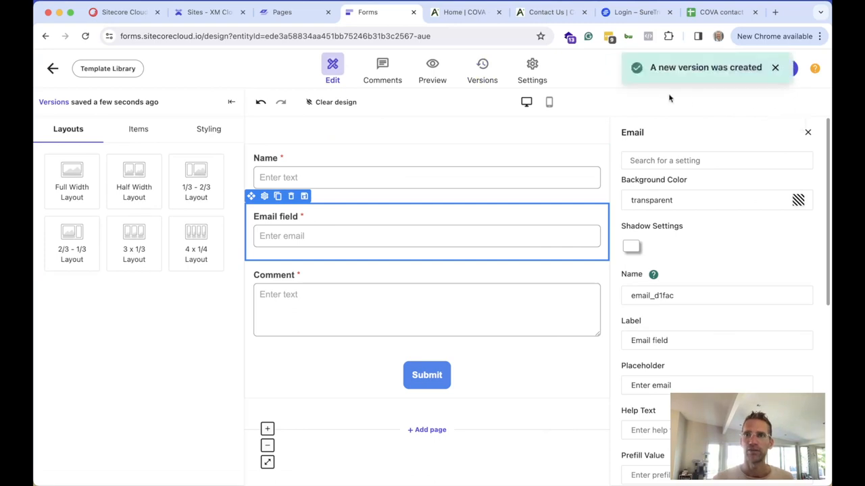
left_click(482, 67)
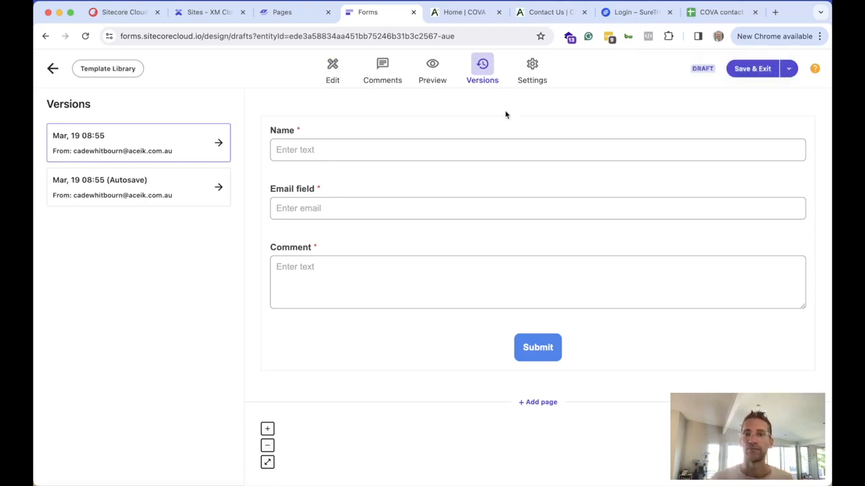
left_click(540, 70)
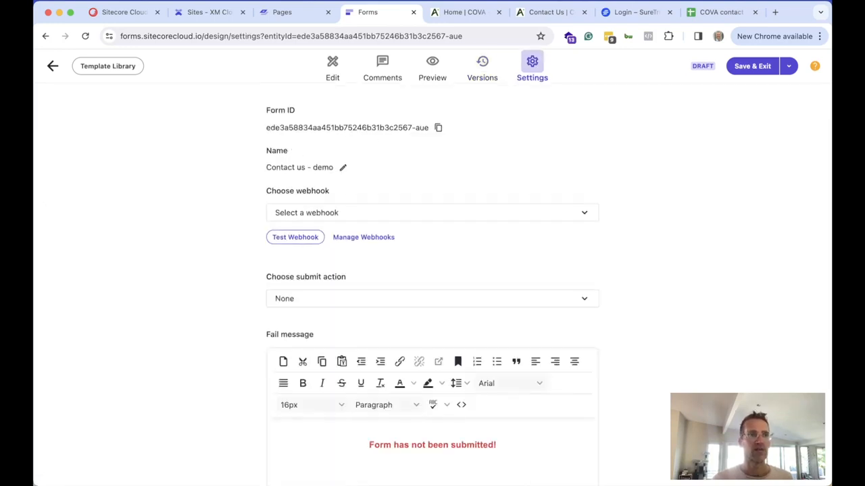
Choose SureTrigger-GoogleSheet as the Contact us - demo form's webhook in Settings
left_click(418, 214)
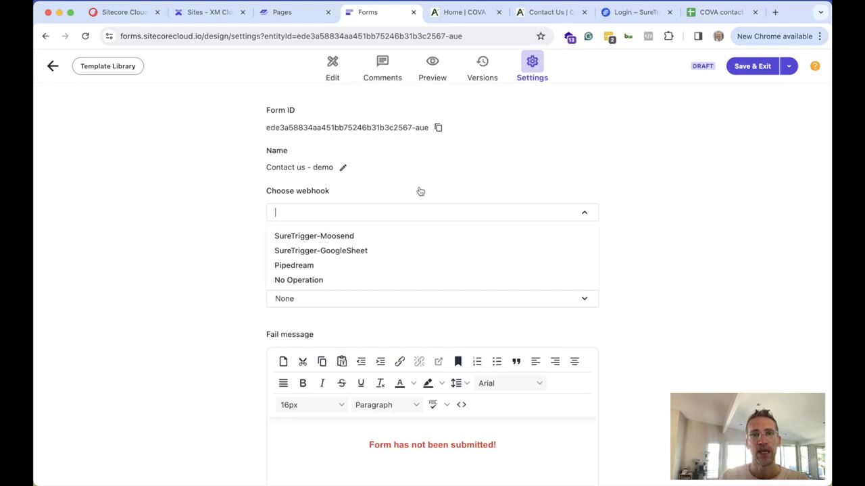
left_click(419, 191)
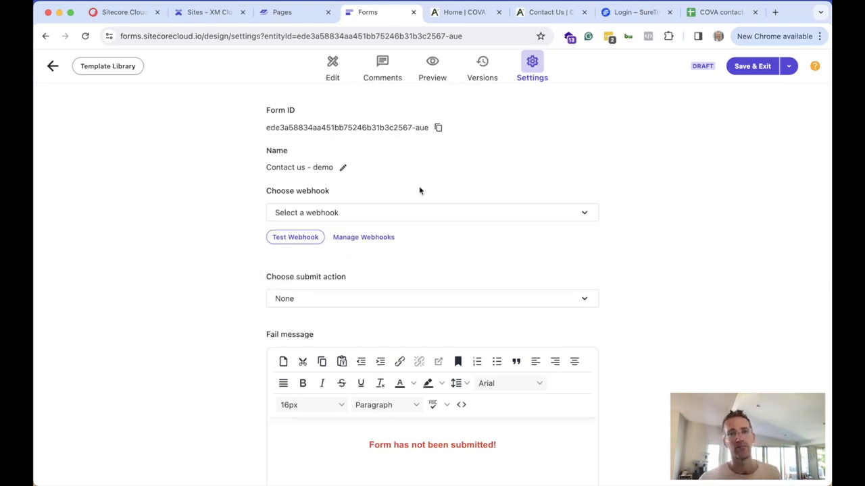
left_click(387, 212)
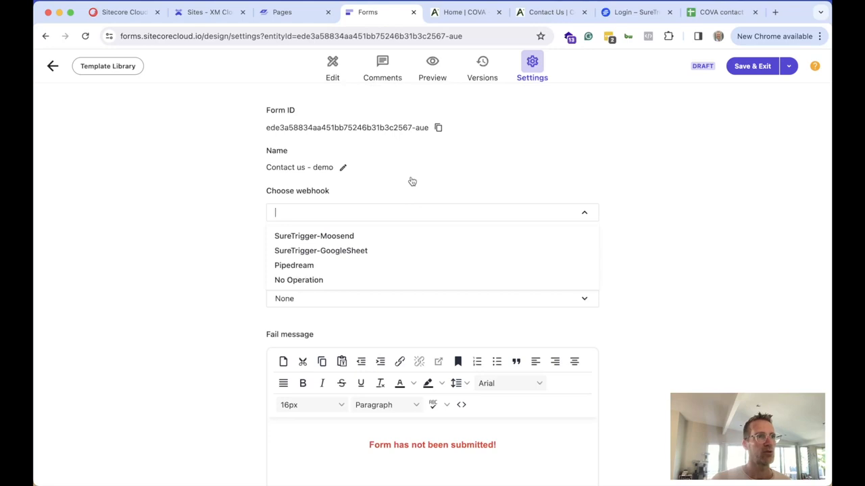
left_click(318, 251)
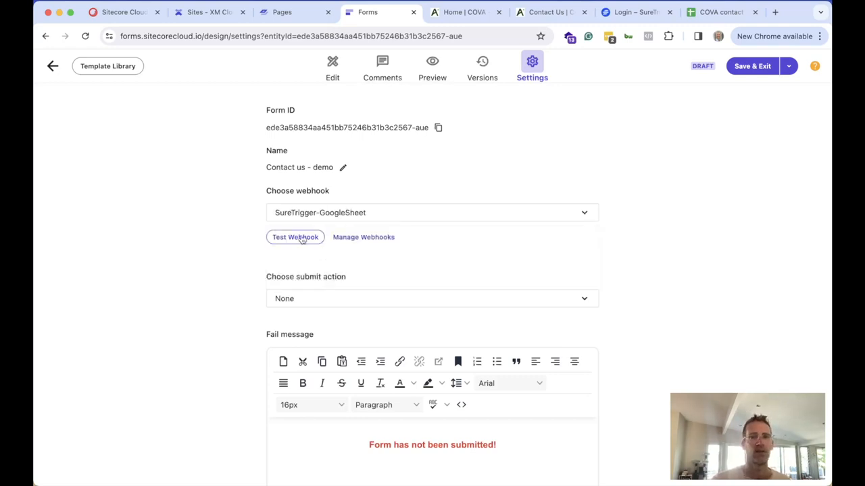
Test the webhook with a test name, e-mail and 'This is a comment', reviewing the payload before sending
left_click(302, 239)
left_click(276, 194)
type("Cade")
key("Tab")
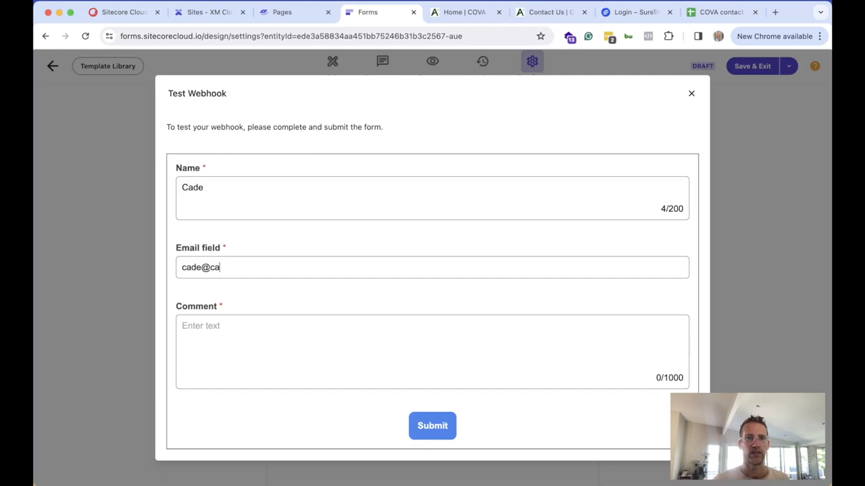
left_click(424, 432)
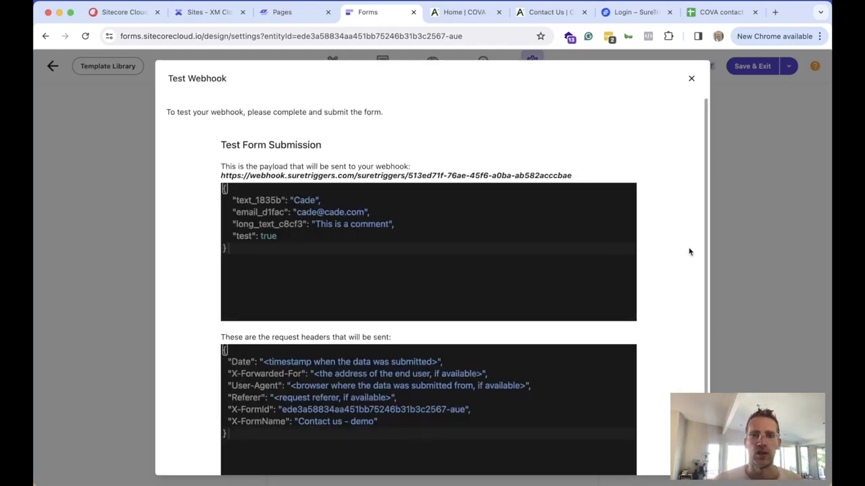
scroll(689, 251, "down", 2)
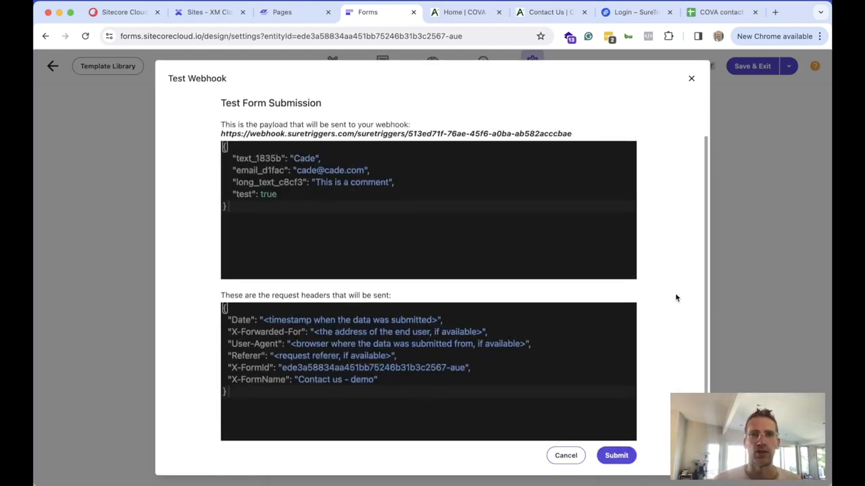
left_click(615, 455)
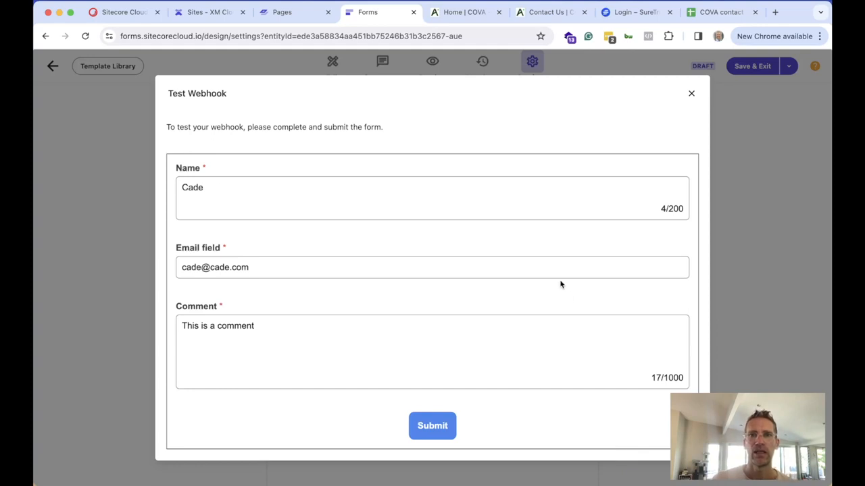
left_click(691, 94)
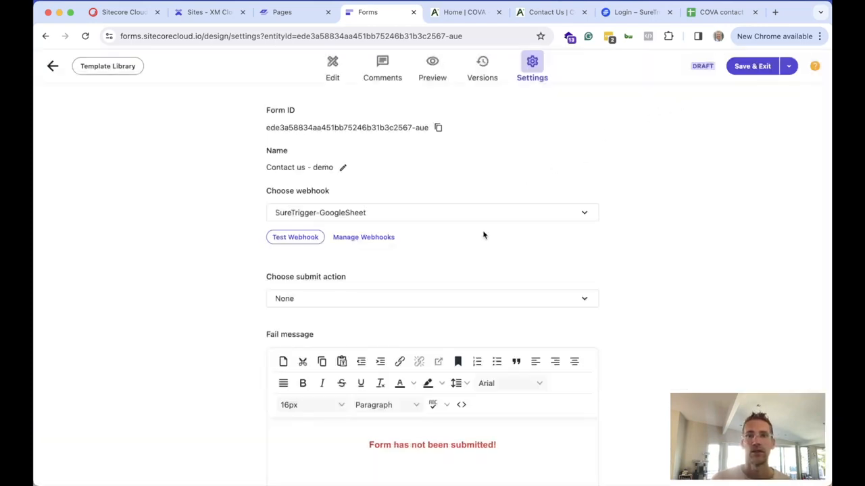
scroll(387, 297, "down", 1)
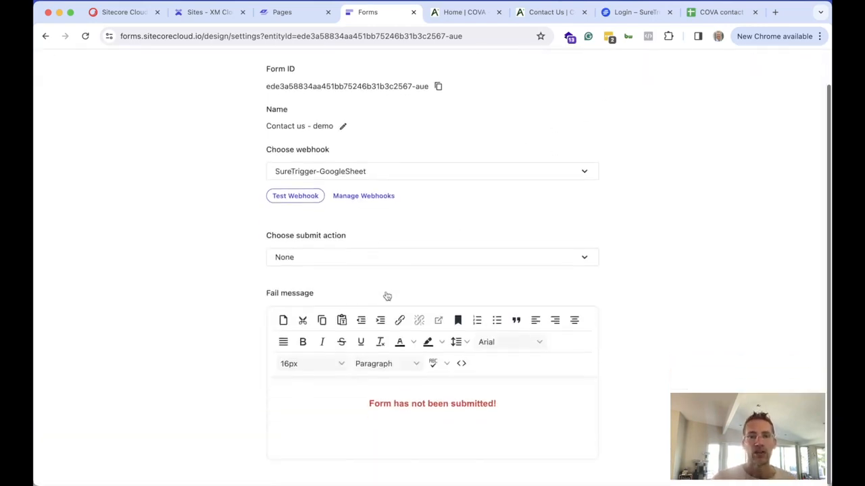
left_click(337, 261)
left_click(224, 318)
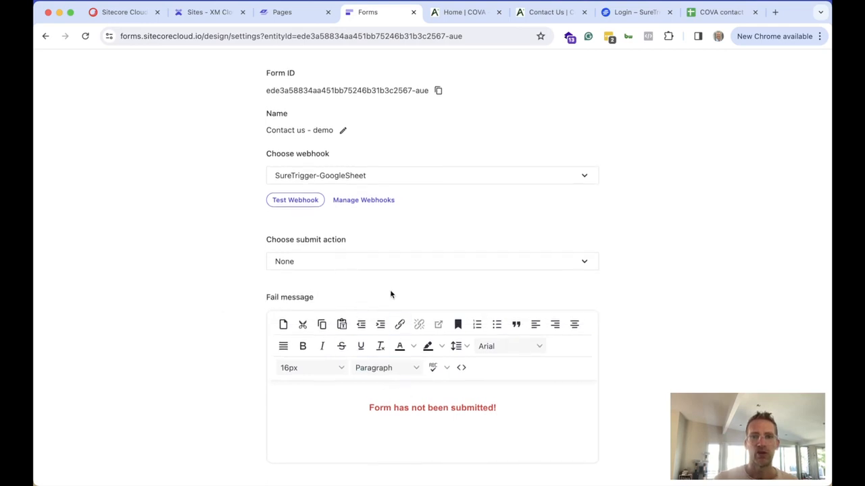
left_click(343, 263)
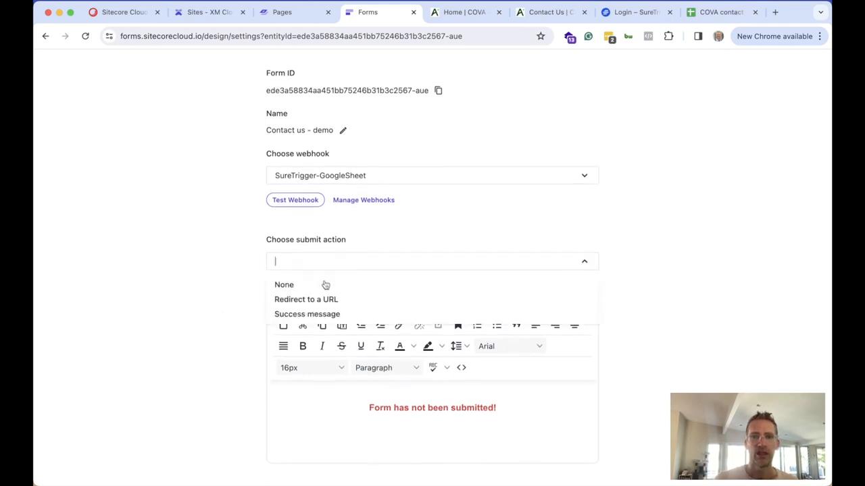
left_click(311, 314)
scroll(451, 348, "down", 3)
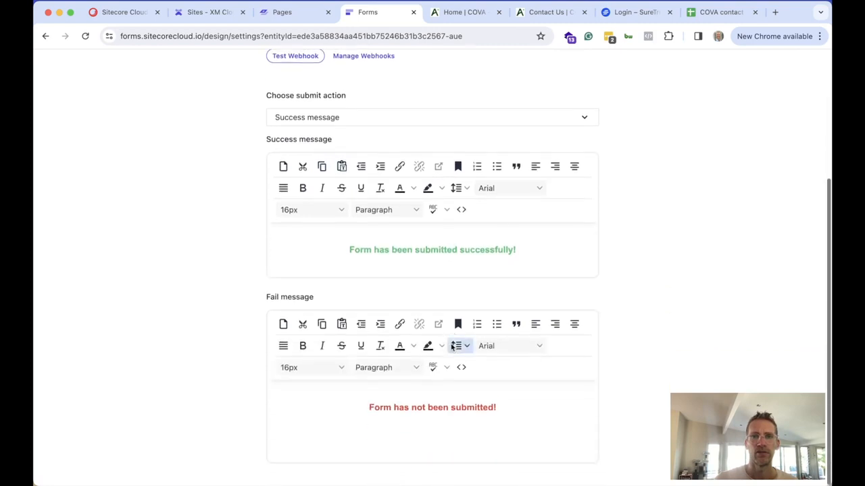
left_click(446, 251)
scroll(395, 273, "up", 3)
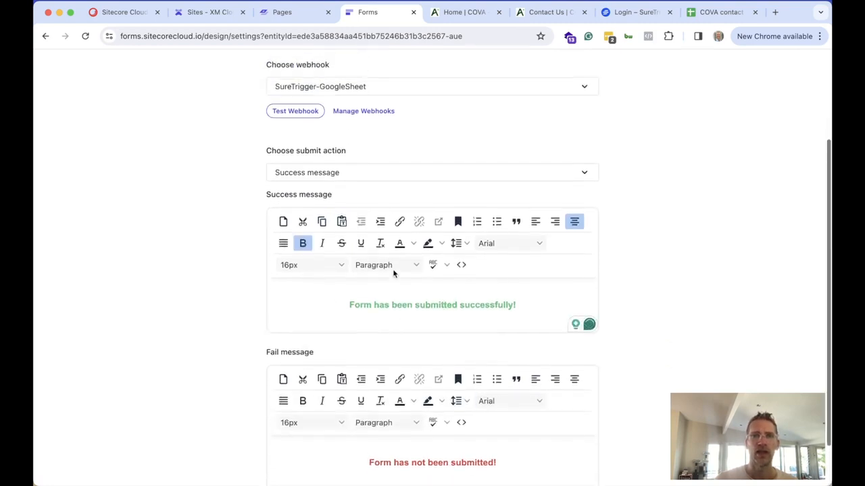
left_click(338, 233)
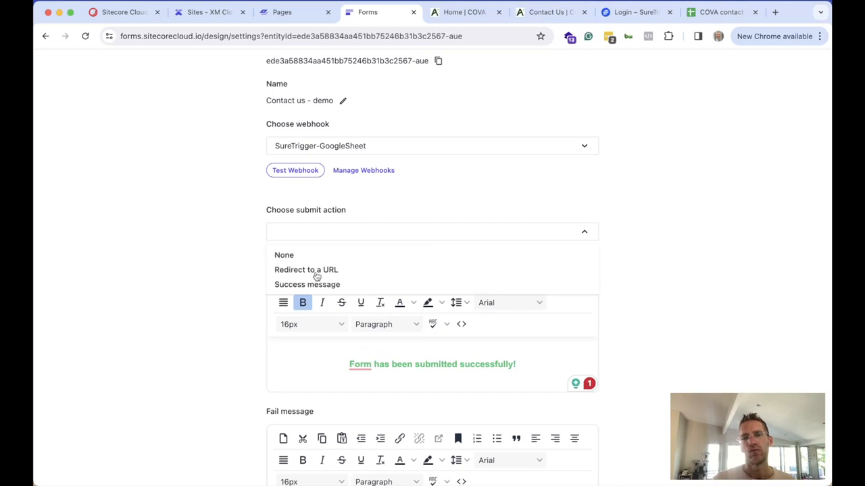
left_click(318, 269)
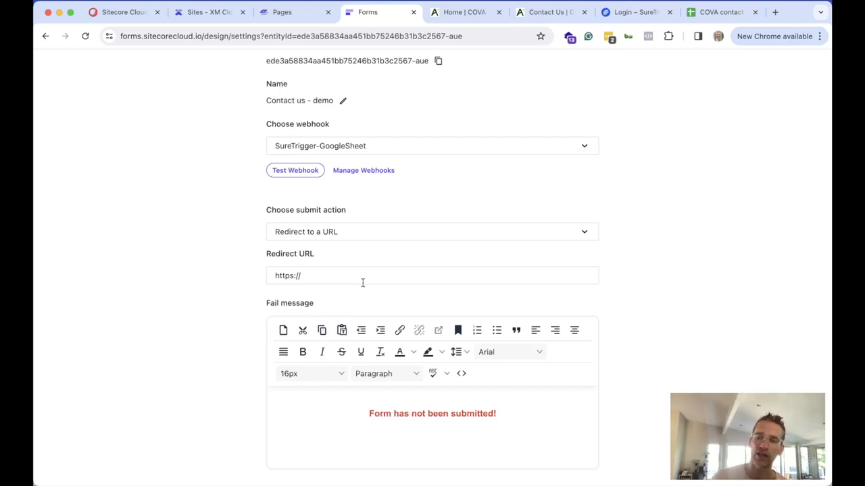
left_click(341, 230)
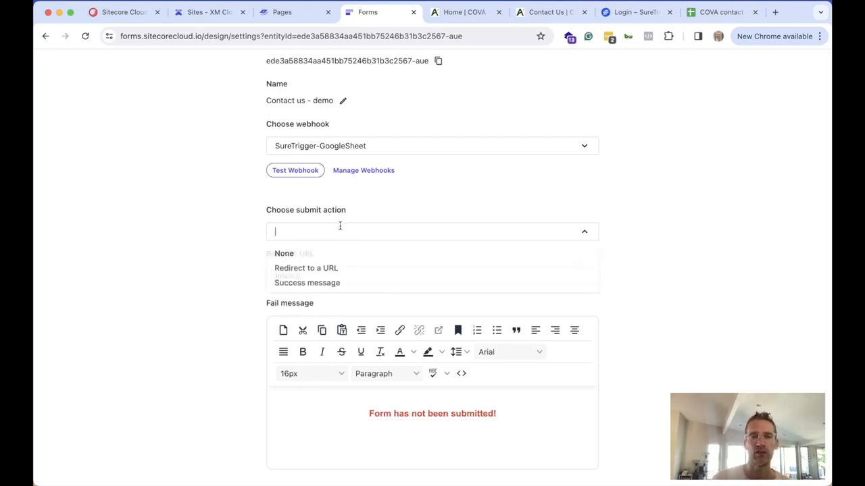
left_click(319, 284)
scroll(495, 286, "down", 3)
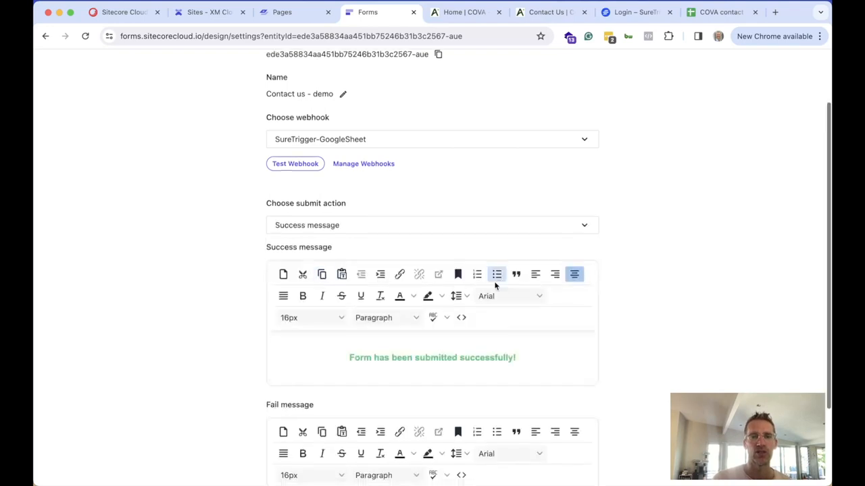
scroll(494, 286, "up", 3)
scroll(494, 286, "up", 2)
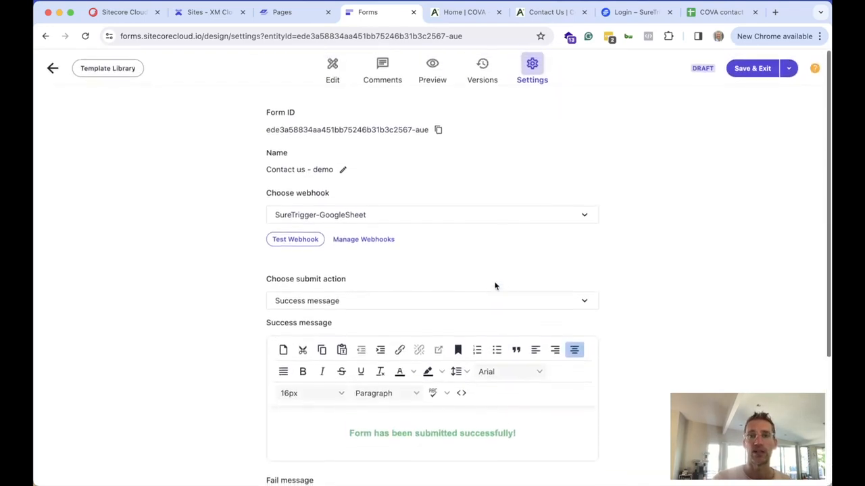
Save and exit the form, then check the SureTrigger-GoogleSheet webhook's suretriggers.com URL
left_click(752, 66)
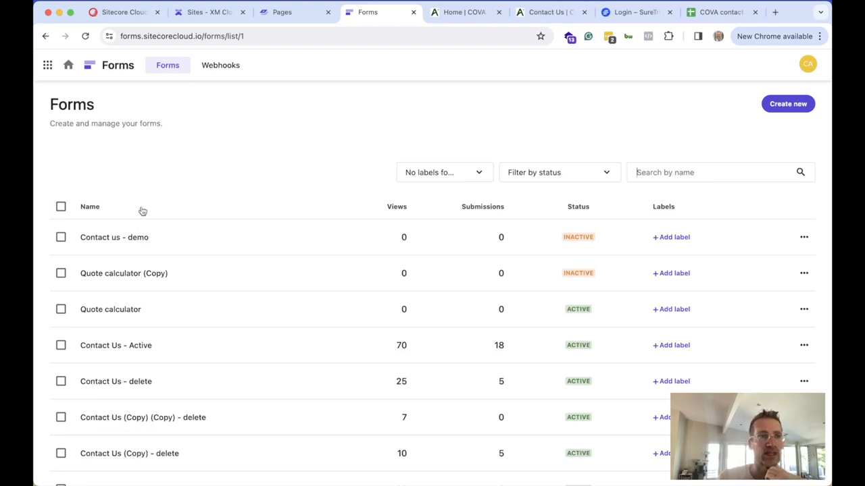
left_click(219, 71)
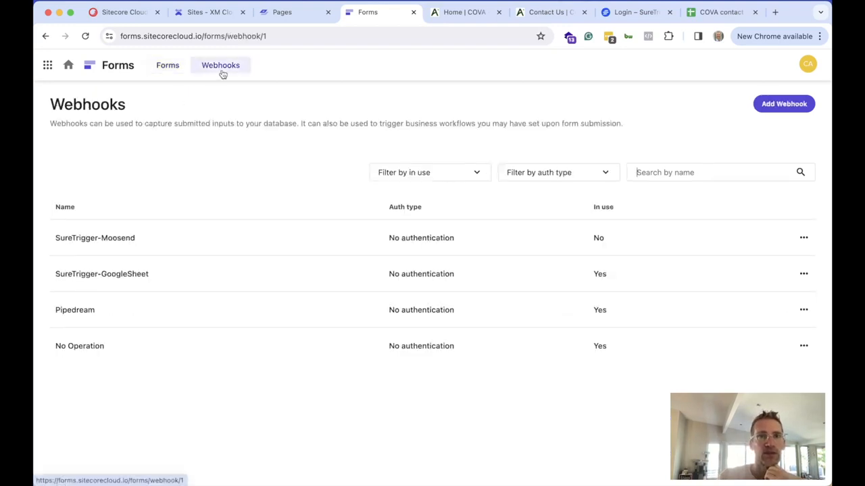
left_click(113, 276)
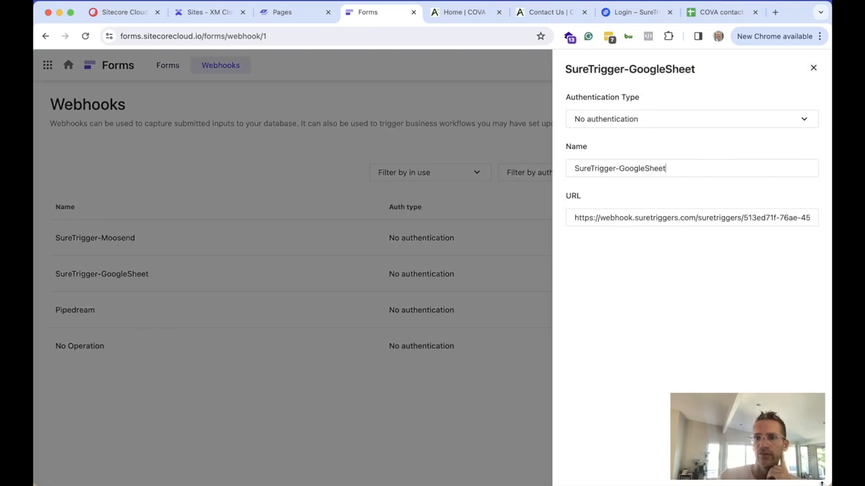
key("super+7")
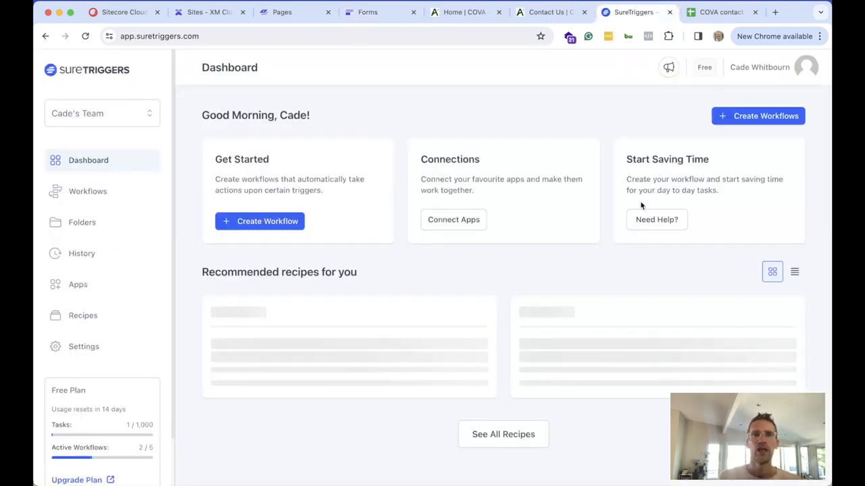
Inspect the XMC Form-SureTrigger-GoogleSheet workflow's empty Add New Row mappings, then return to the forms list
left_click(88, 192)
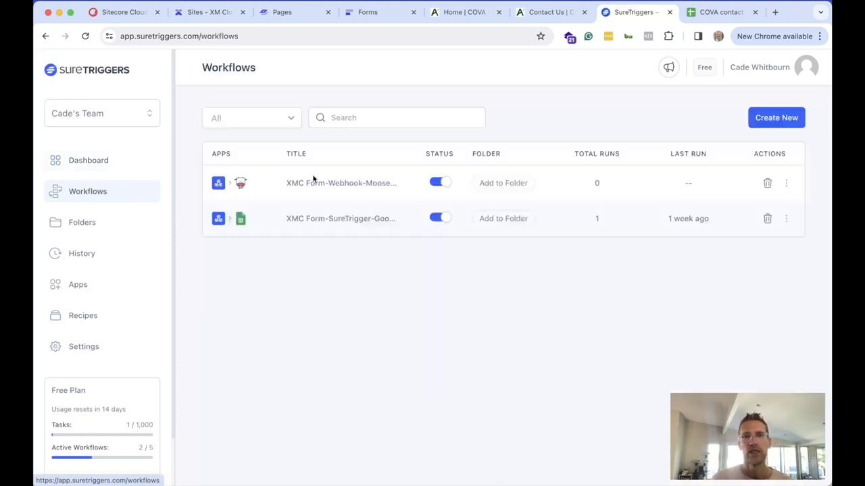
left_click(320, 223)
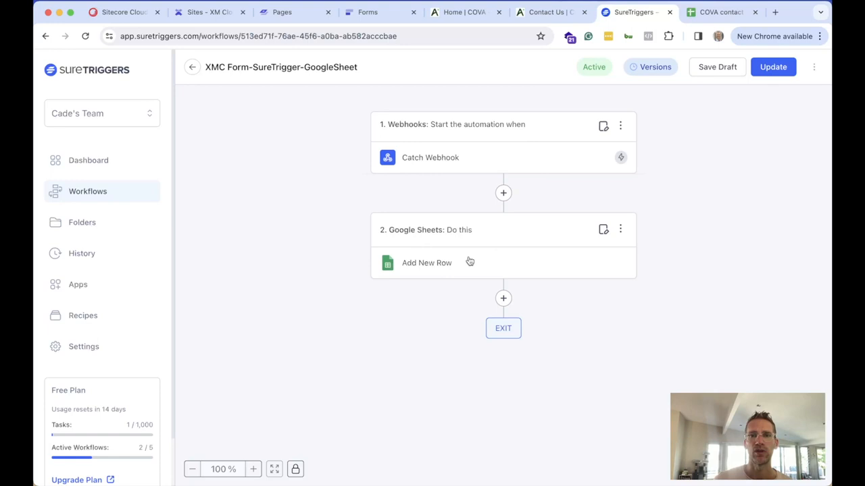
left_click(434, 269)
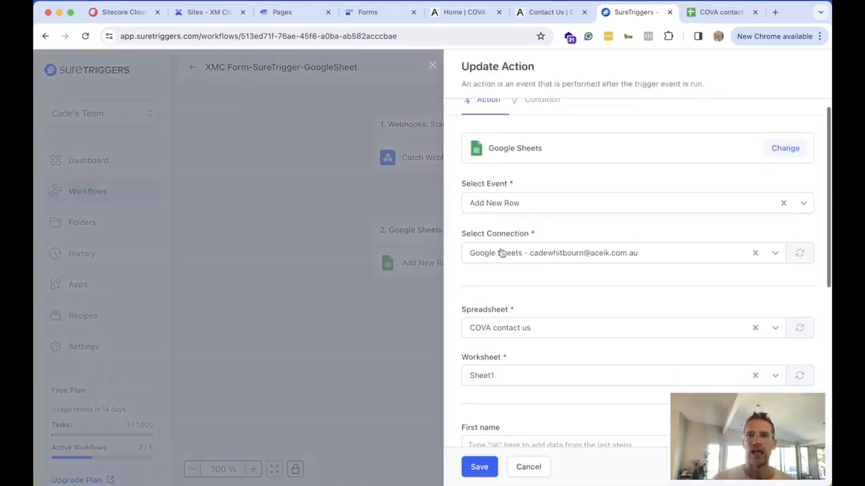
scroll(671, 295, "down", 2)
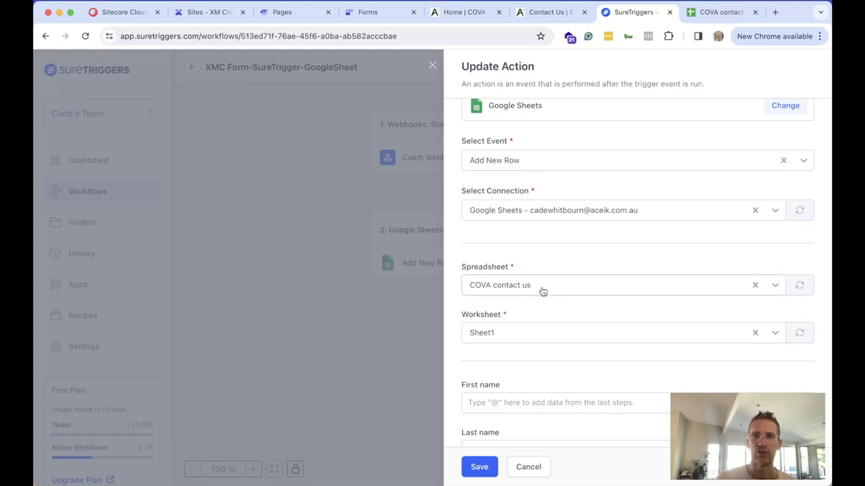
scroll(541, 292, "down", 5)
scroll(541, 291, "down", 2)
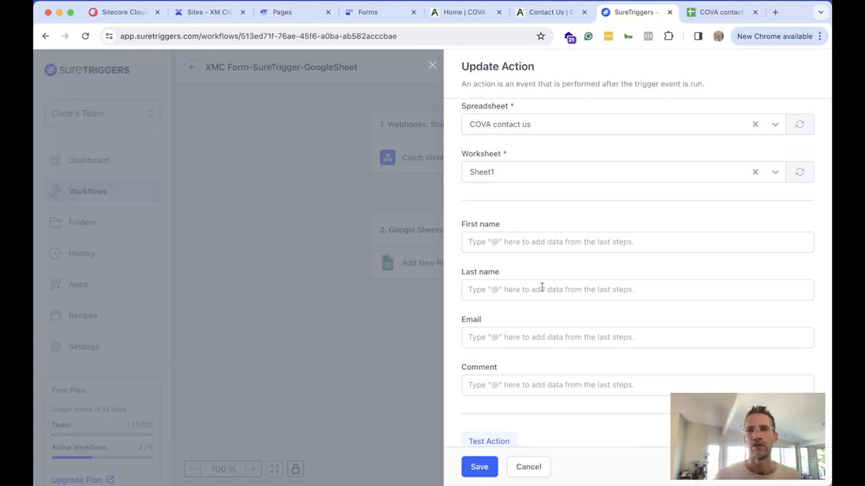
left_click(382, 15)
left_click(166, 65)
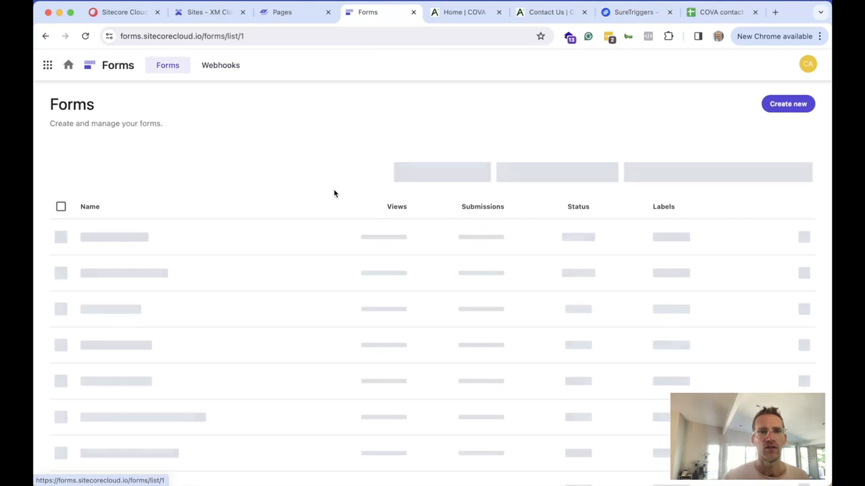
Note the Name field's internal name text_1835b and the COVA contact us sheet's columns
left_click(135, 239)
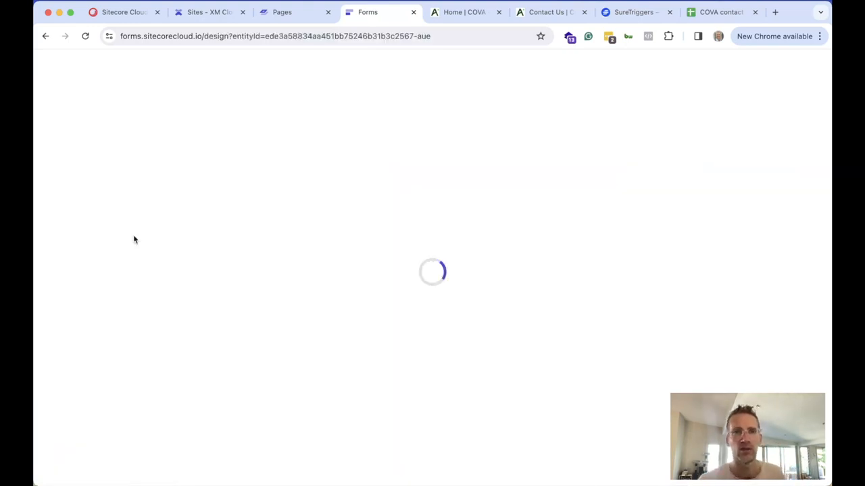
left_click(395, 175)
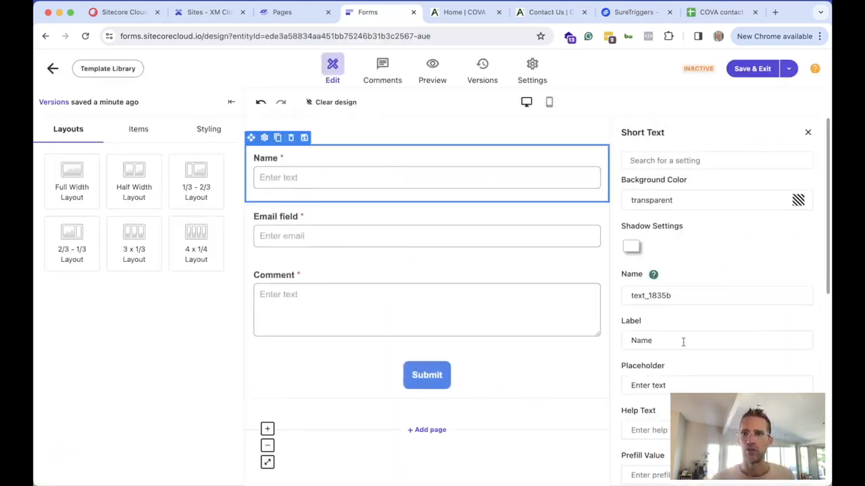
left_click_drag(680, 295, 626, 298)
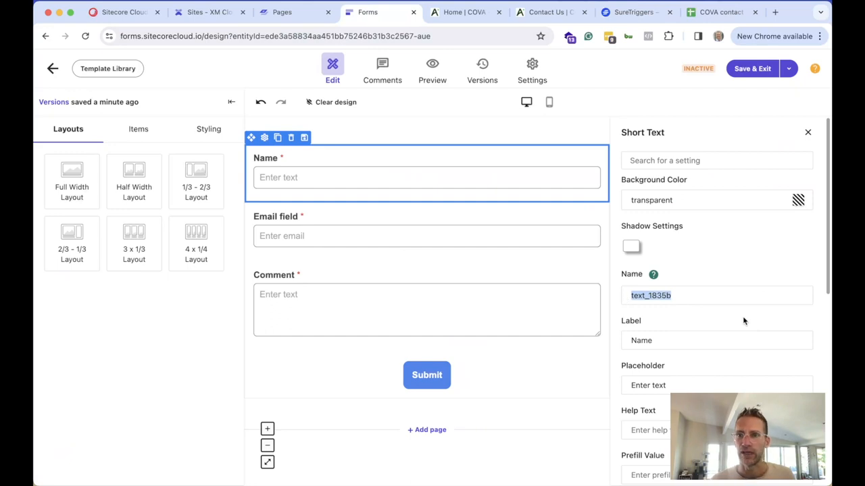
left_click(730, 13)
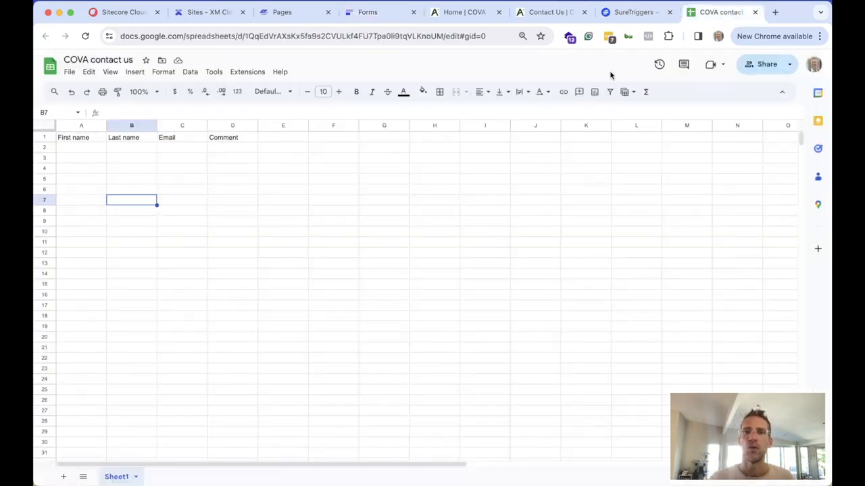
left_click(633, 12)
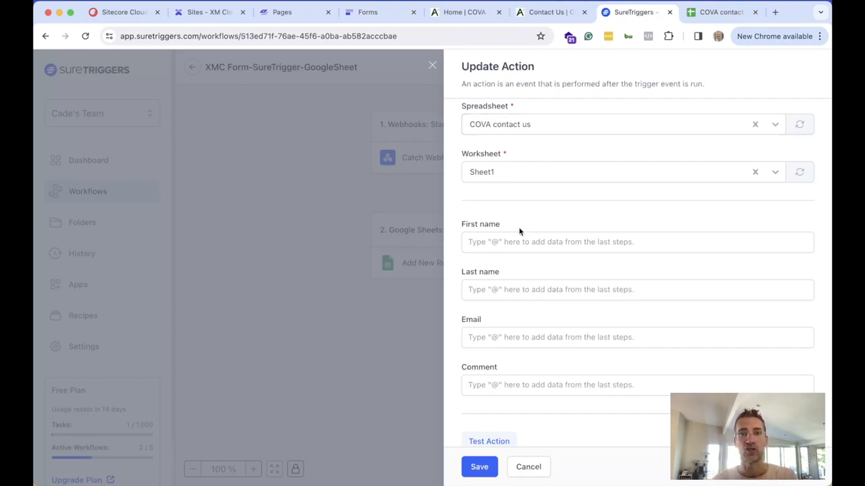
Map the webhook's name, email and comment answers to First name, Email and Comment
left_click(486, 243)
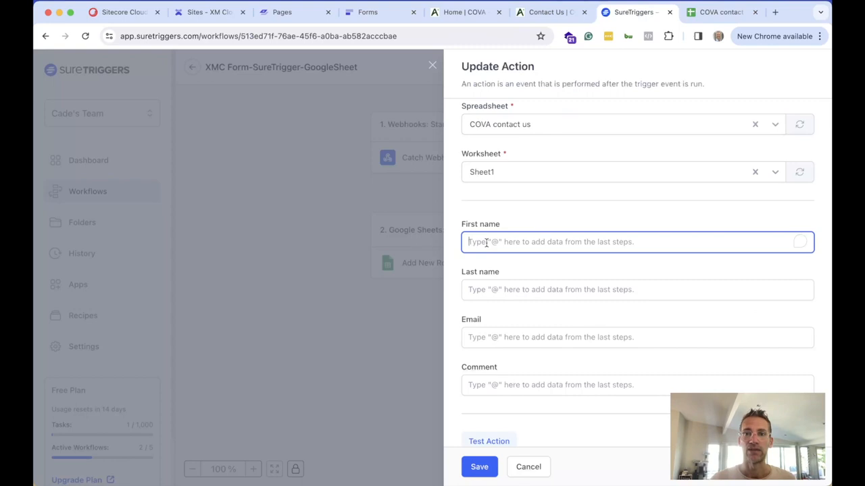
type("@")
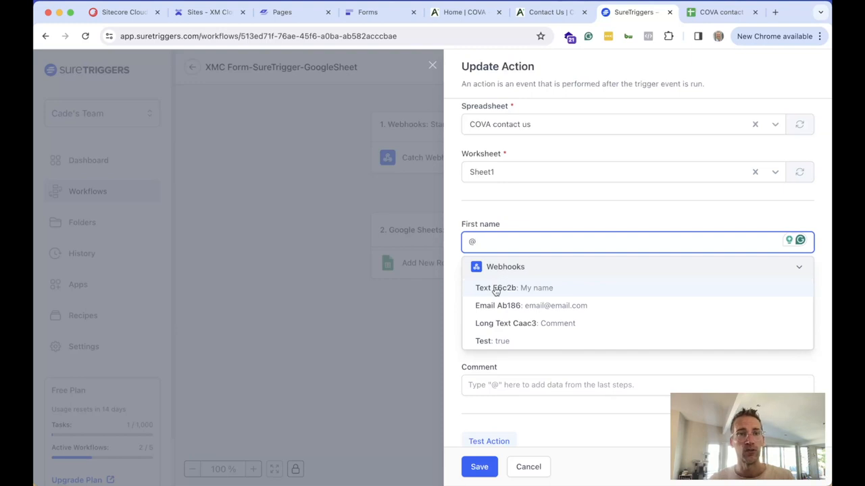
left_click(524, 291)
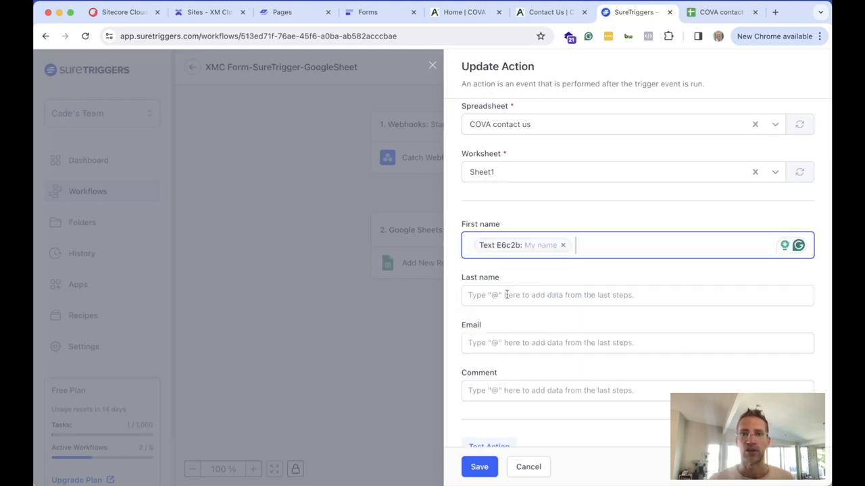
left_click(481, 343)
type("@")
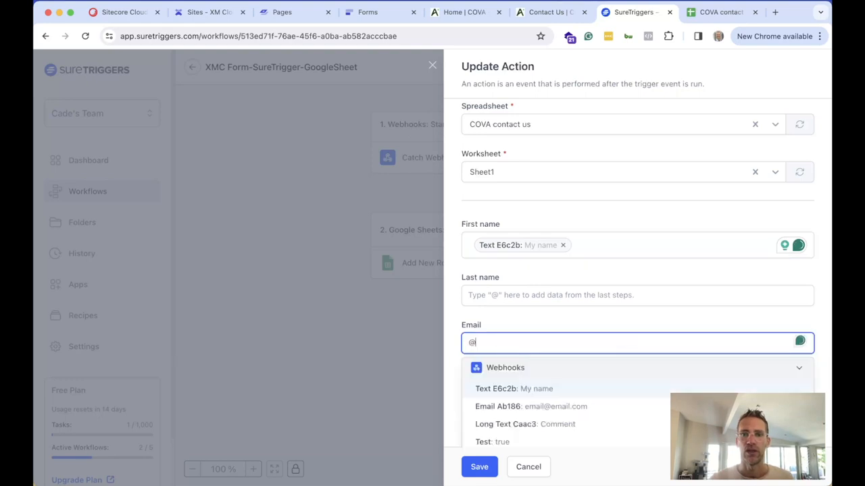
left_click(512, 407)
scroll(509, 405, "down", 2)
left_click(501, 287)
type("@")
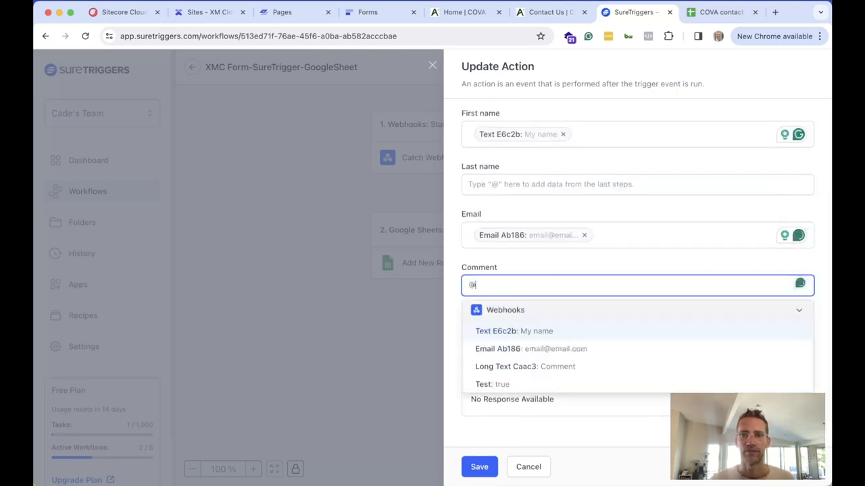
left_click(507, 365)
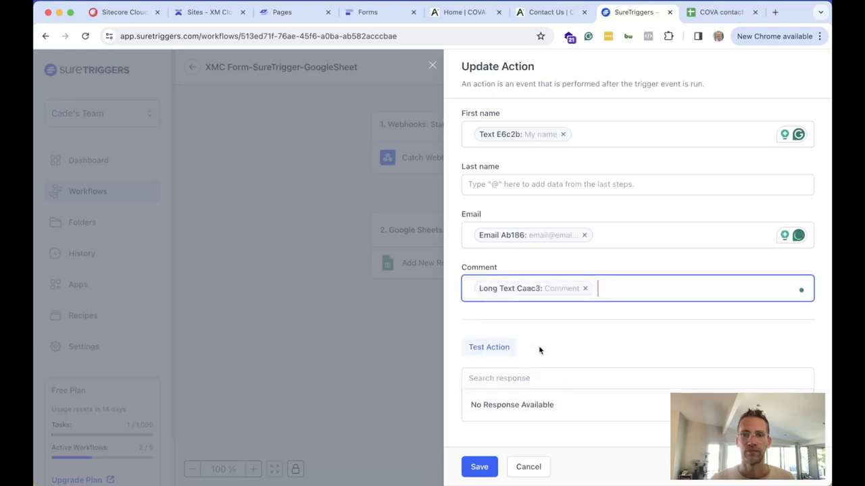
Send a test row to Sheet1 (A2:D2) and save the Add New Row mappings
left_click(500, 346)
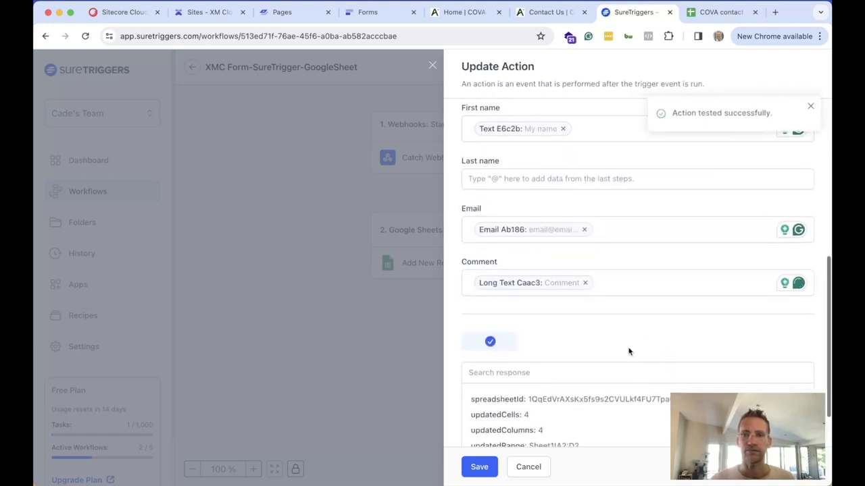
scroll(631, 358, "down", 2)
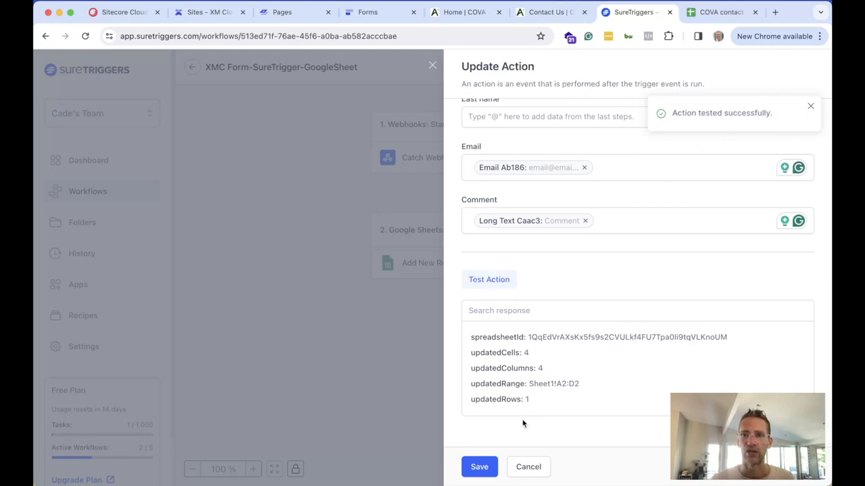
left_click(479, 466)
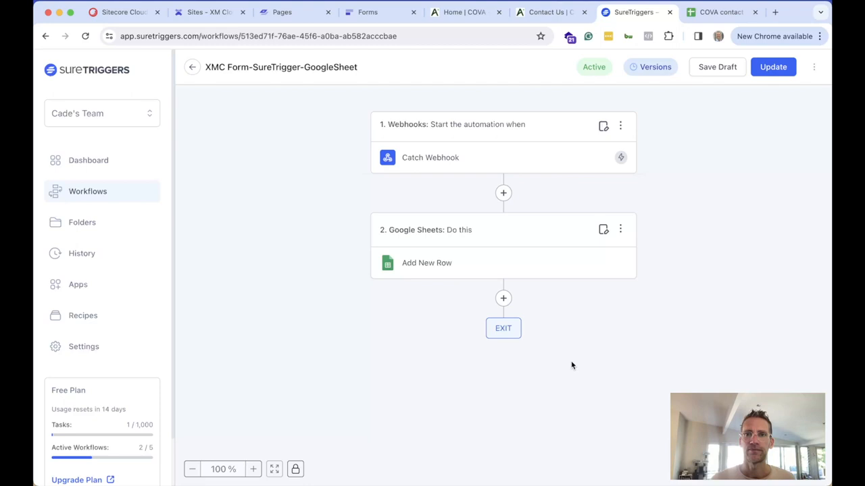
Update the workflow, check sample row 2 in COVA contact us, and return to the form editor
left_click(770, 68)
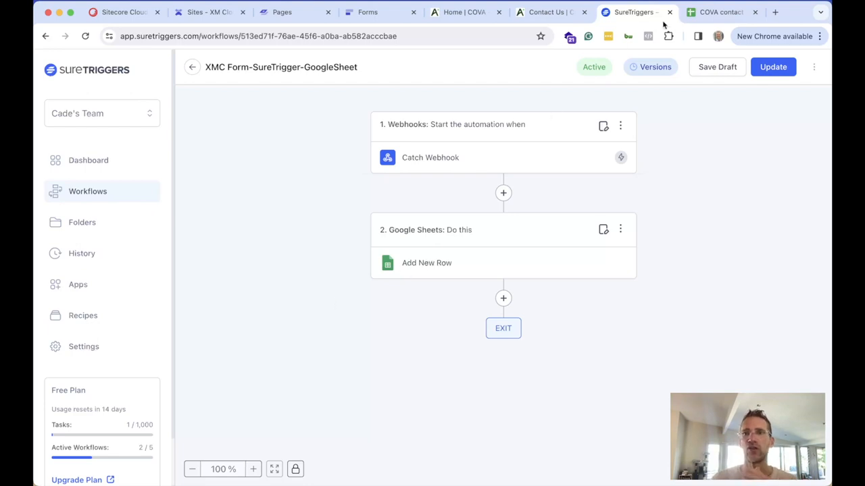
left_click(709, 14)
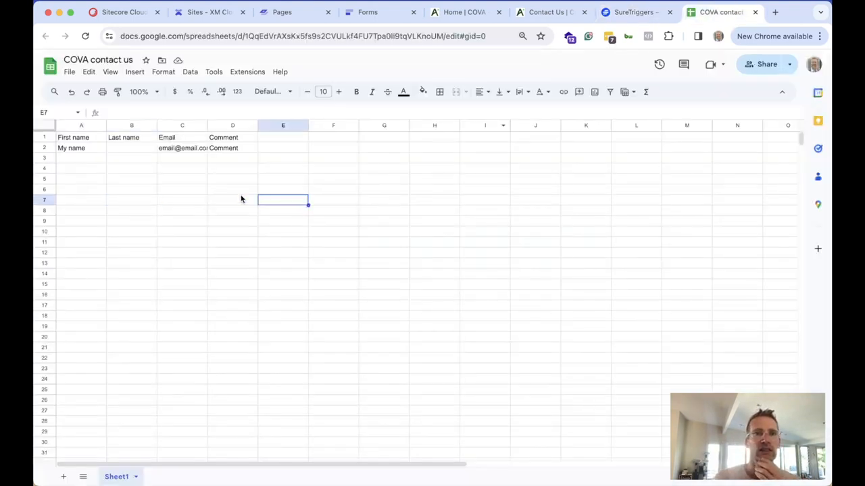
left_click_drag(85, 150, 257, 152)
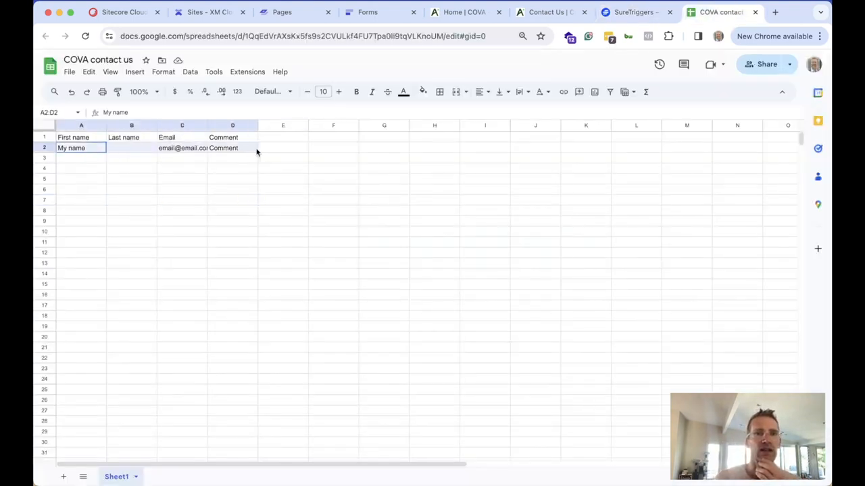
left_click(197, 170)
left_click(635, 13)
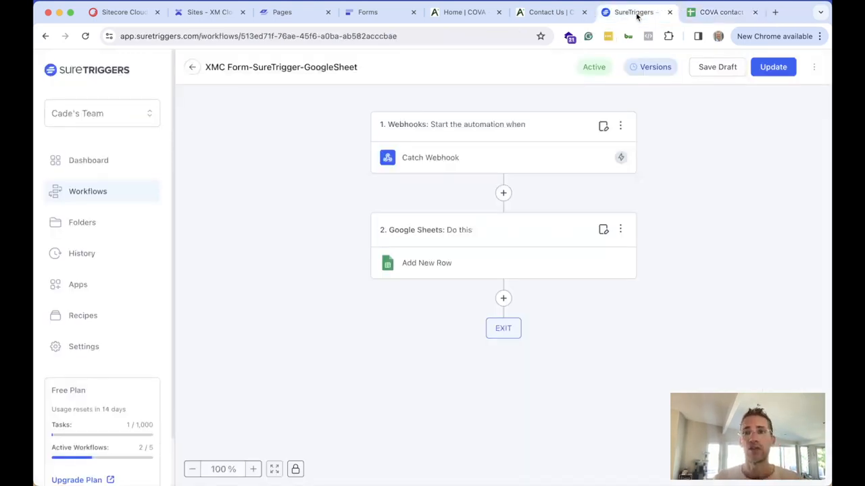
left_click(370, 15)
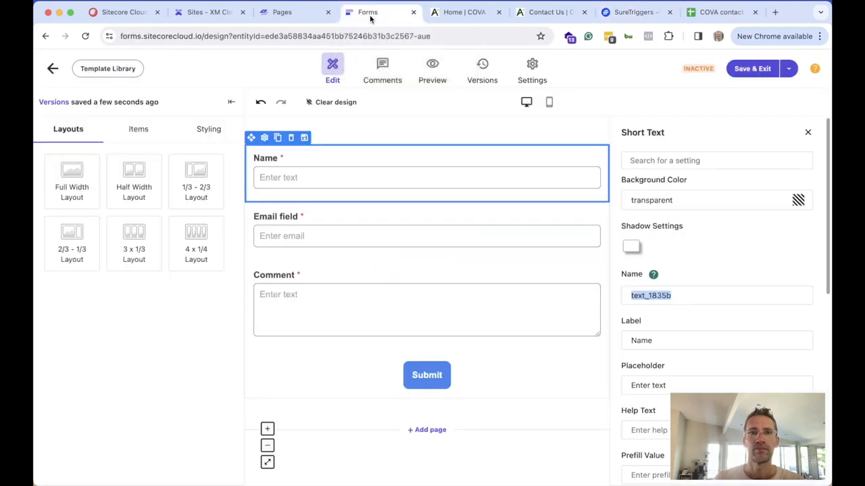
left_click(788, 74)
left_click(789, 75)
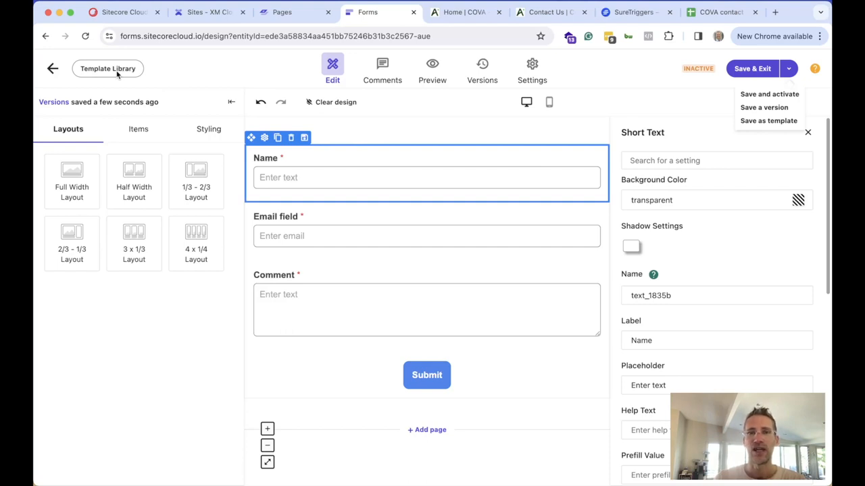
left_click(645, 78)
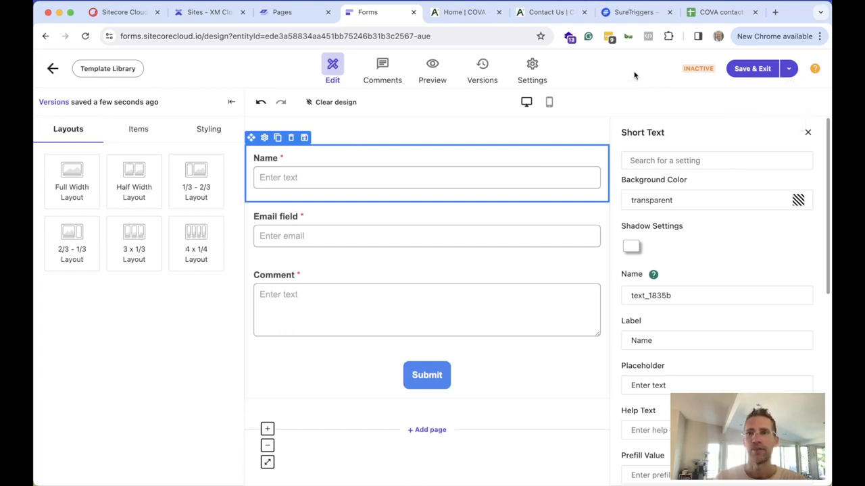
Set the Submit button's Button Color to black, rgba(0,0,0,1), instead of blue
left_click(450, 393)
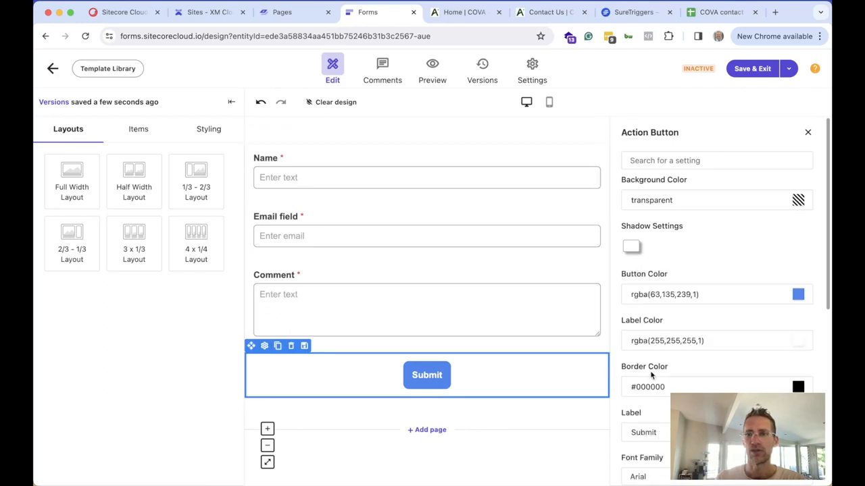
scroll(690, 383, "down", 1)
scroll(689, 382, "down", 1)
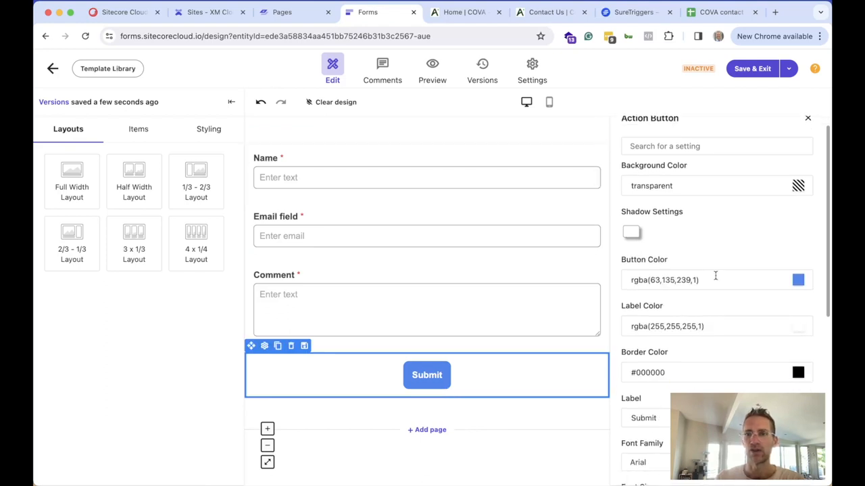
left_click(798, 280)
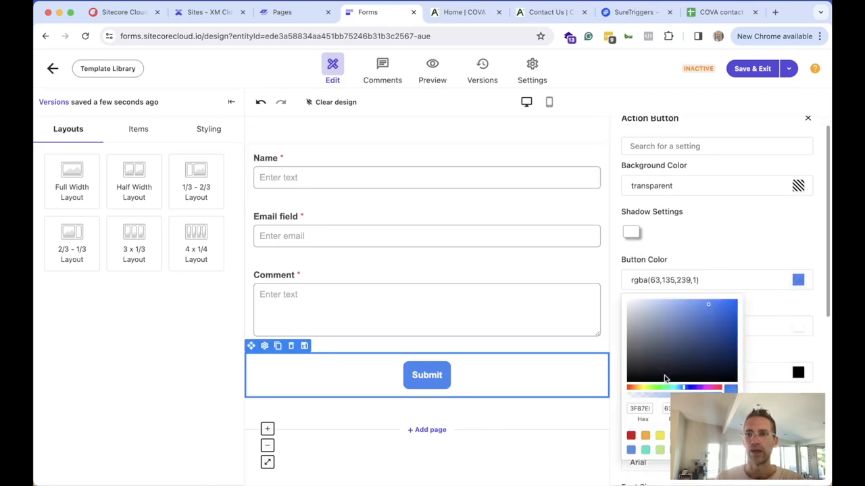
left_click(631, 450)
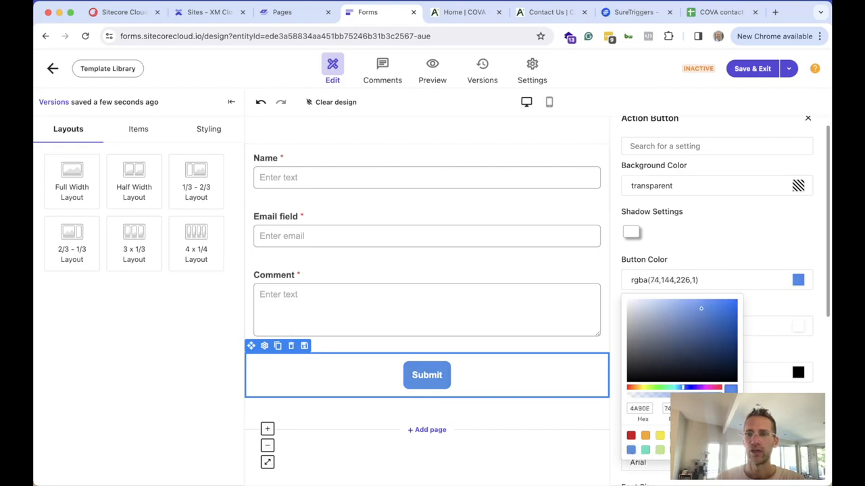
left_click(673, 450)
left_click(755, 253)
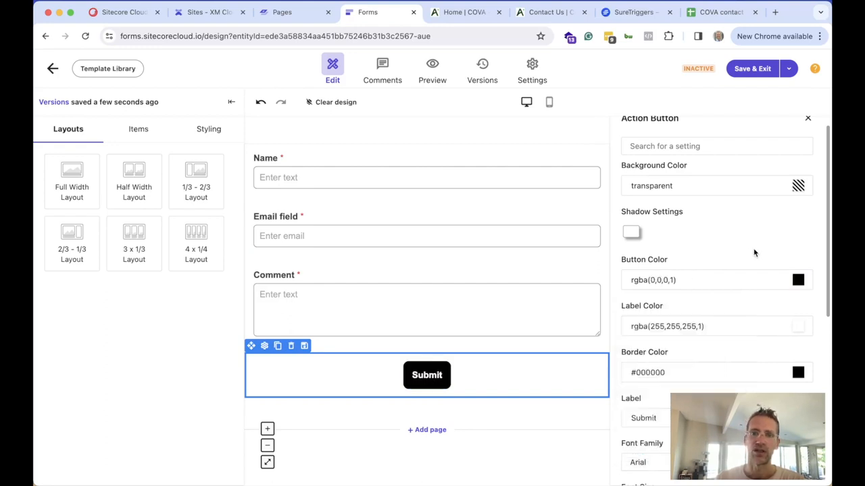
left_click(789, 68)
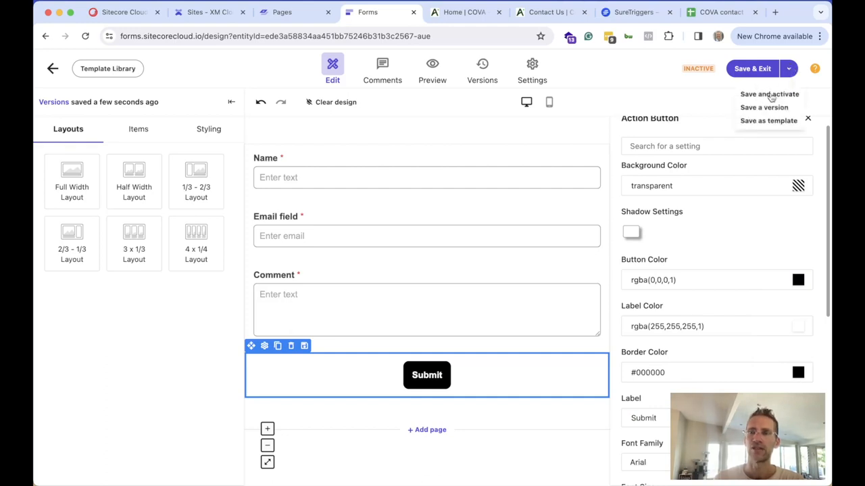
Save and activate the Contact us - demo form, confirming the activation
left_click(770, 95)
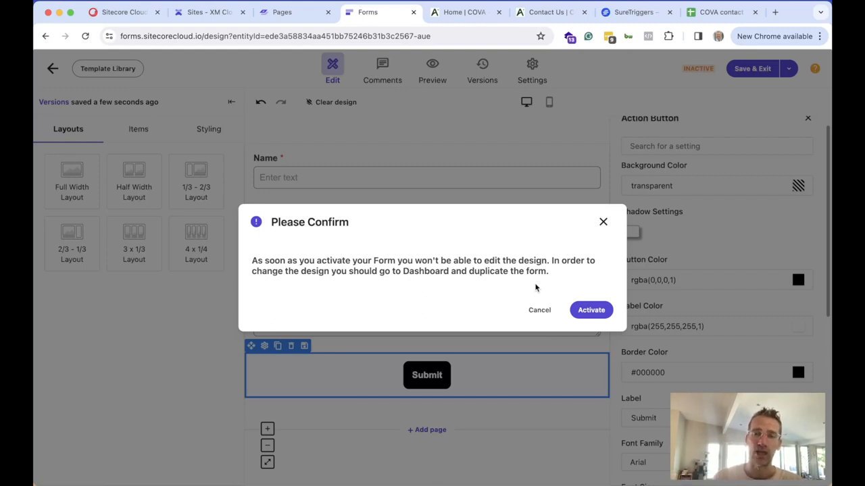
left_click(591, 310)
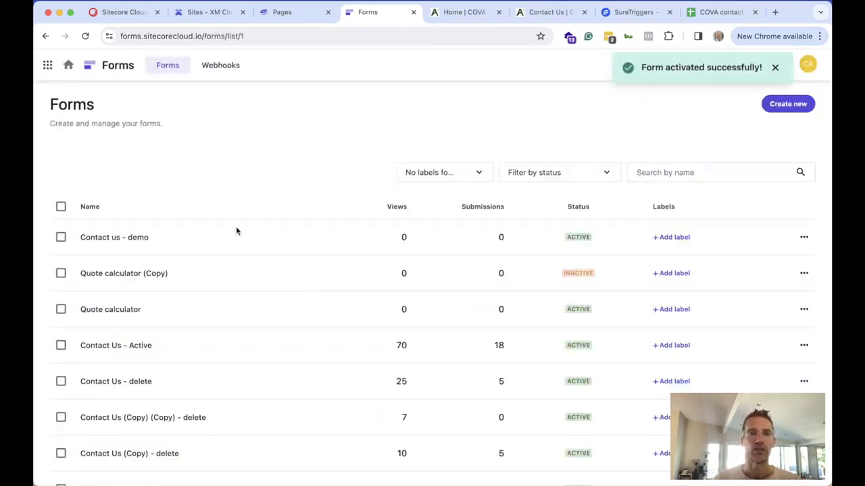
Switch to the Sitecore Pages editor showing COVA's Contact Us page
double_click(402, 237)
left_click(479, 241)
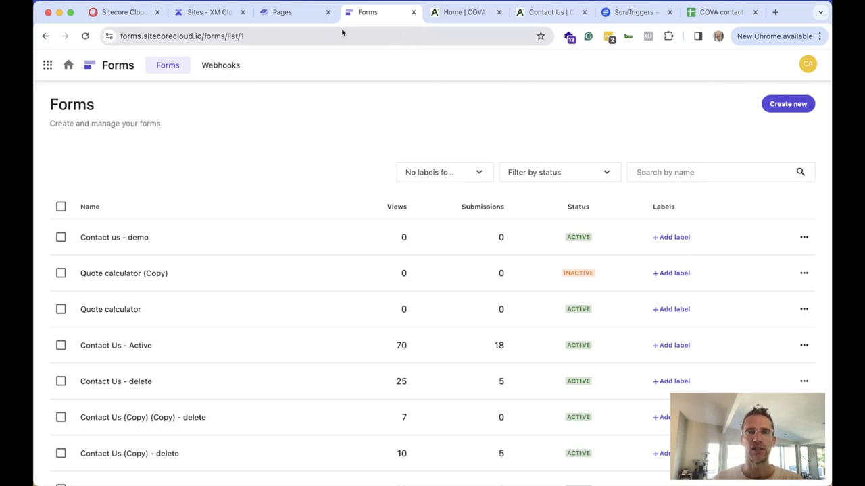
left_click(302, 18)
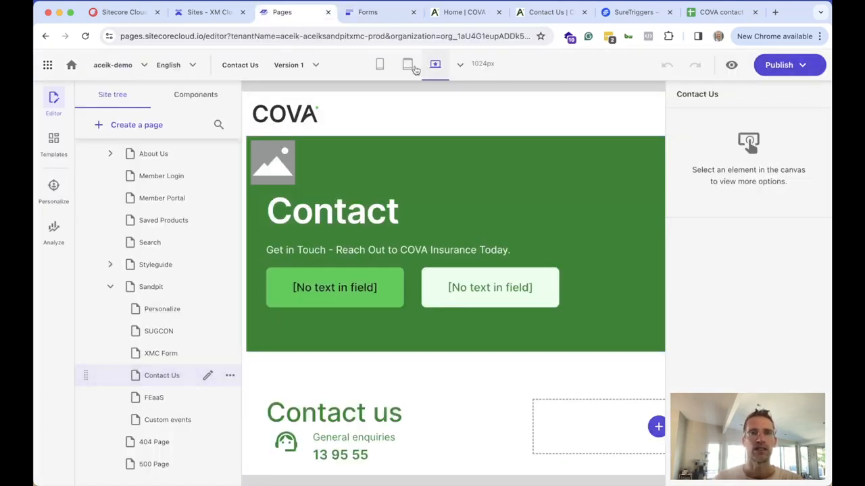
Reload the editor and insert the Contact us - demo form into the empty container beside the heading
left_click(86, 36)
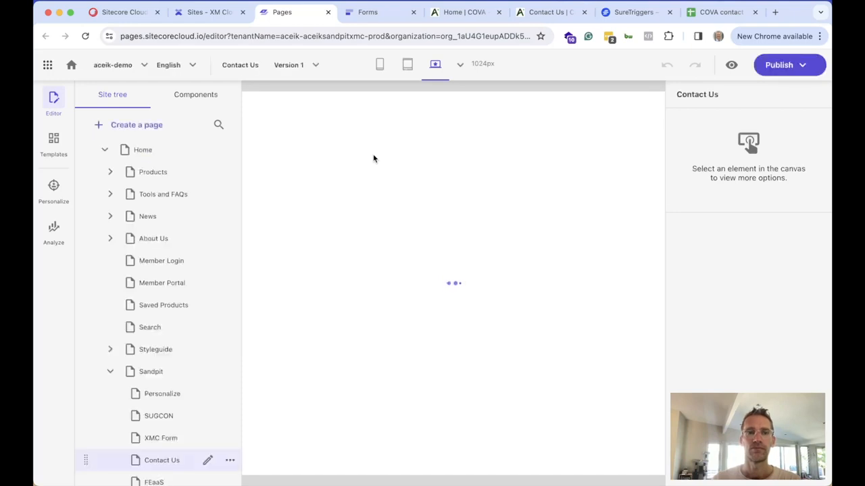
scroll(461, 270, "down", 3)
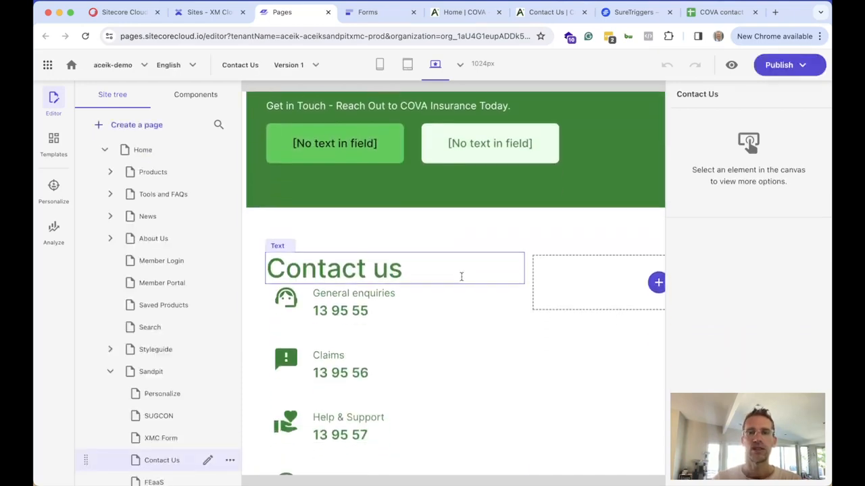
scroll(639, 295, "right", 5)
left_click(516, 282)
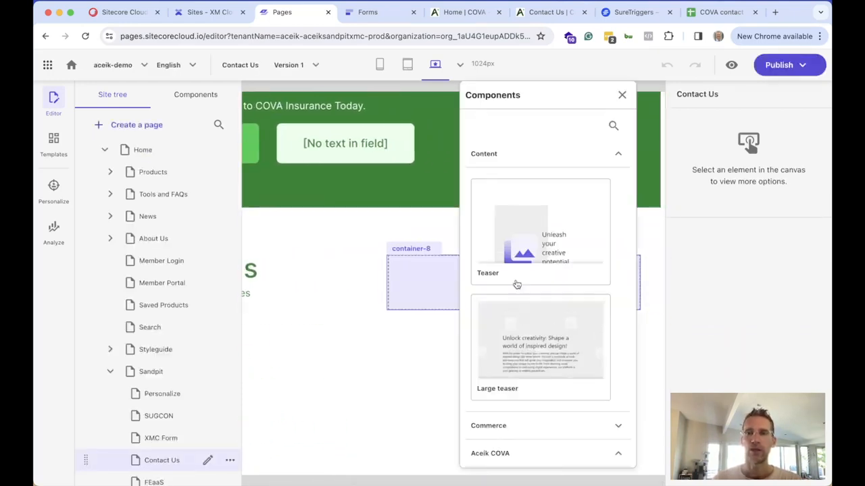
left_click(502, 158)
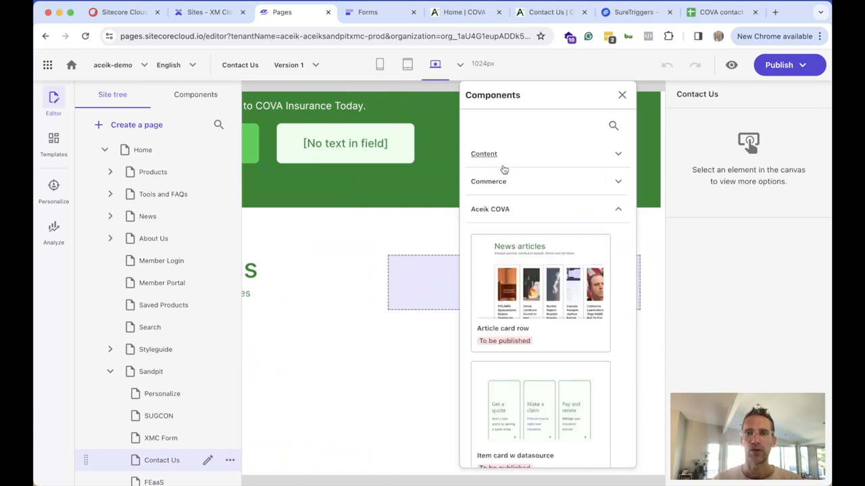
left_click(499, 211)
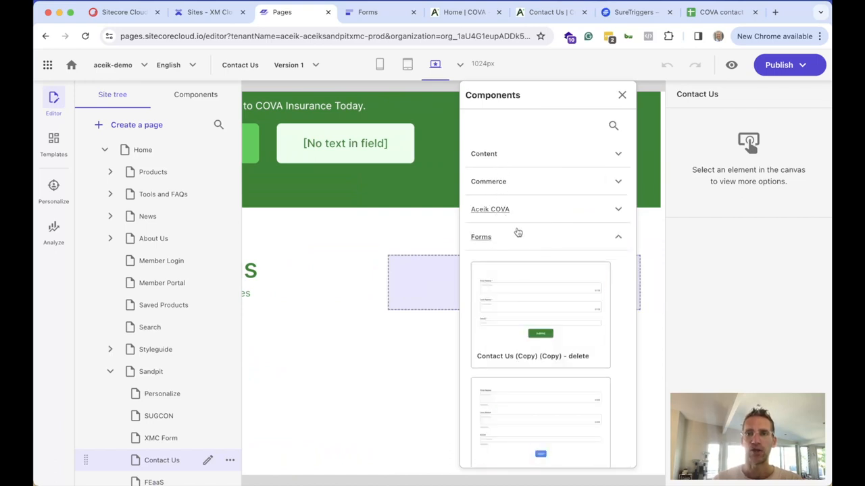
scroll(527, 304, "down", 8)
scroll(526, 306, "down", 5)
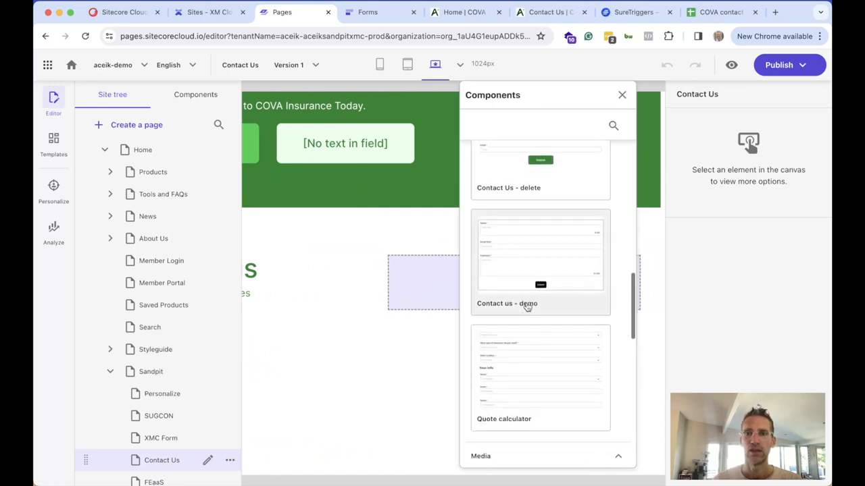
left_click(531, 266)
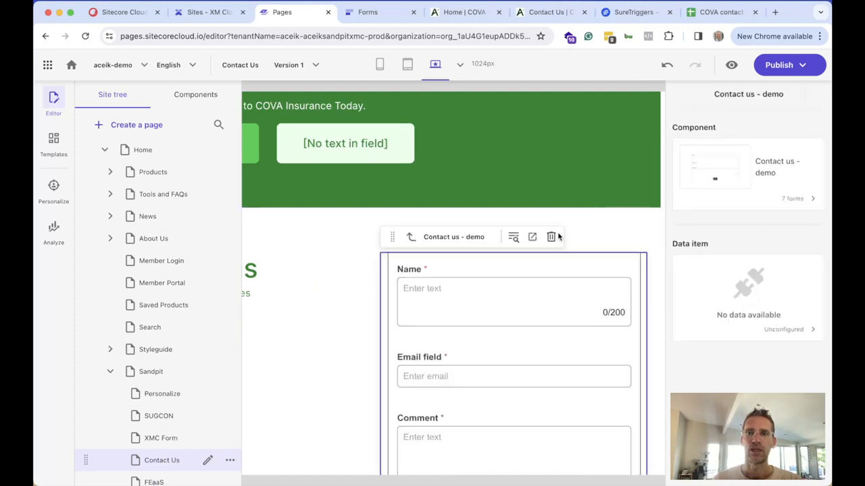
Open a preview of the Contact Us page showing the newly placed form
scroll(602, 226, "down", 3)
scroll(601, 224, "up", 2)
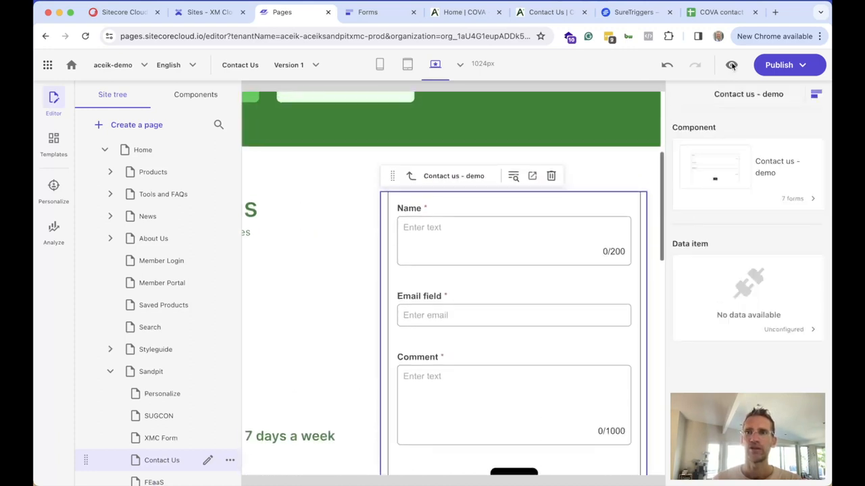
left_click(731, 64)
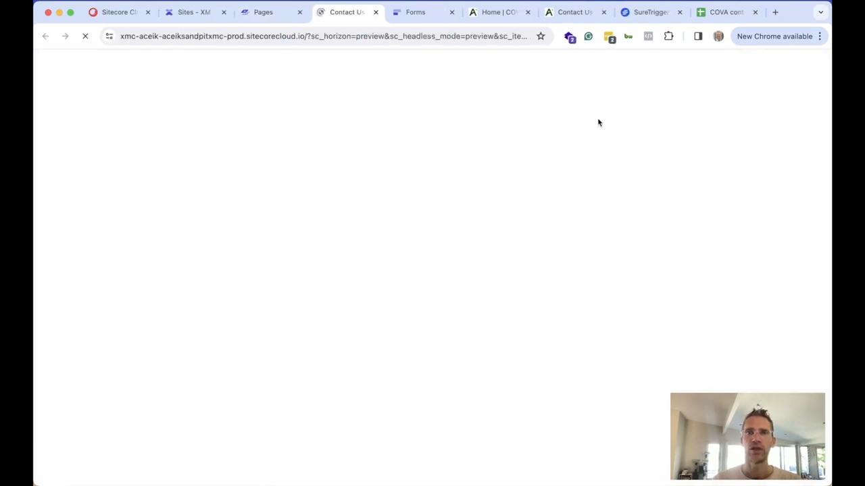
Scroll through the preview, then switch back to the Sitecore Pages editor tab
scroll(494, 252, "down", 3)
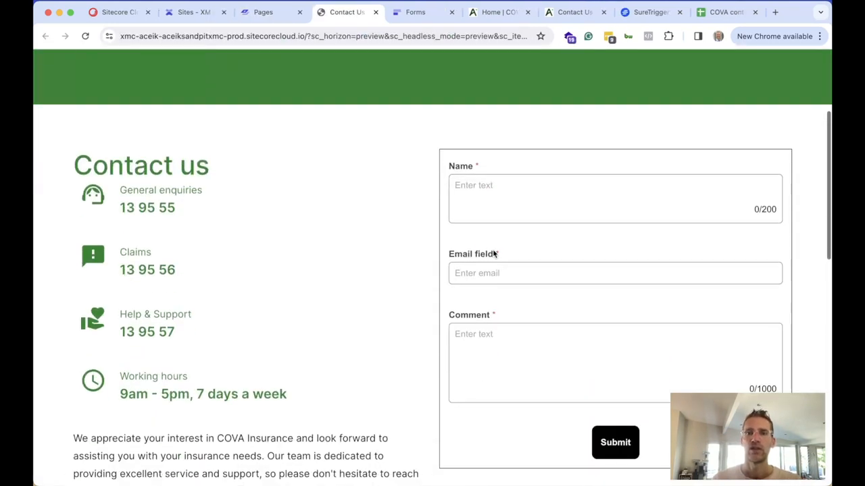
scroll(494, 253, "down", 3)
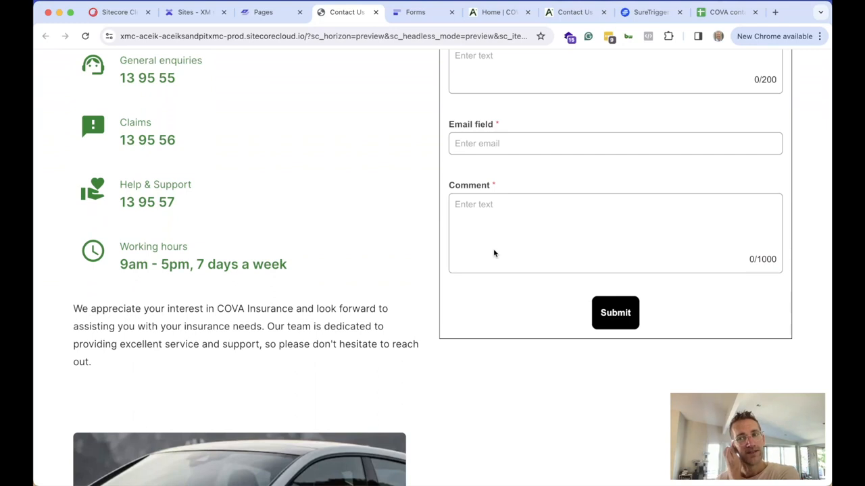
scroll(494, 252, "up", 5)
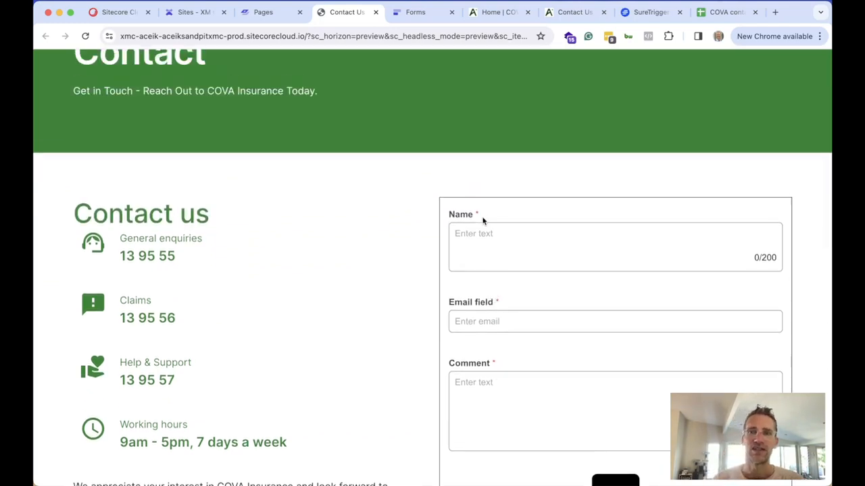
left_click(274, 14)
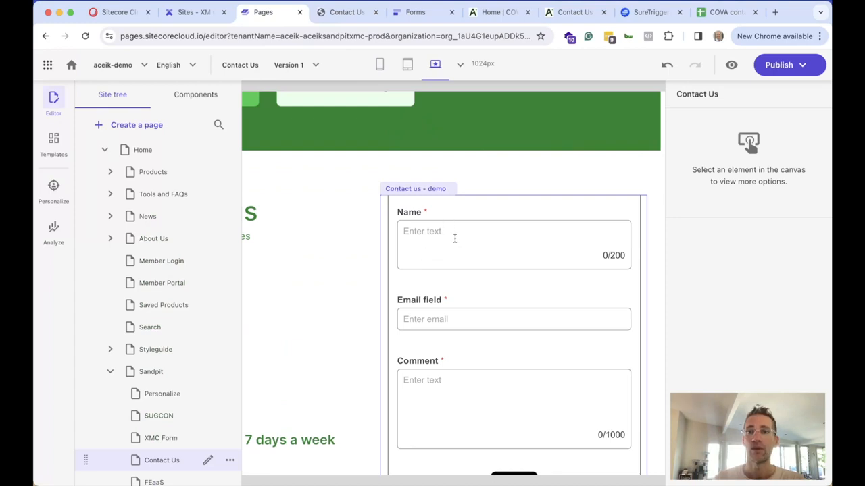
Publish only the Contact Us page using the Publish page option
left_click(803, 68)
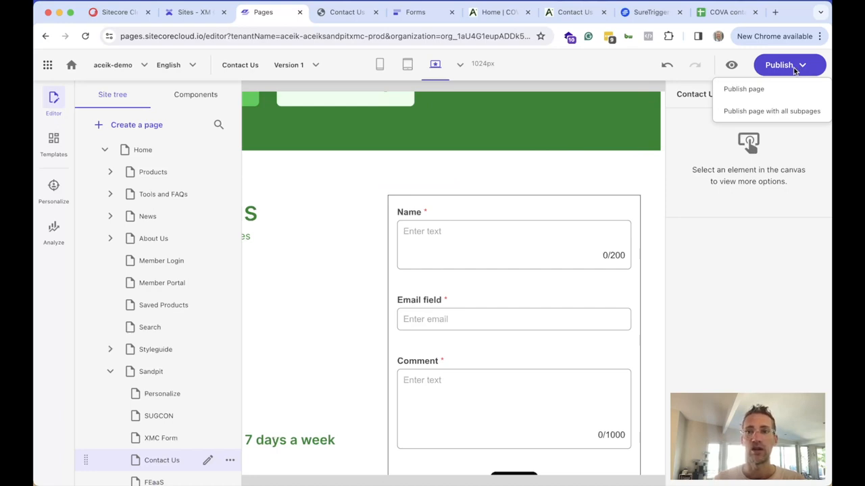
left_click(743, 90)
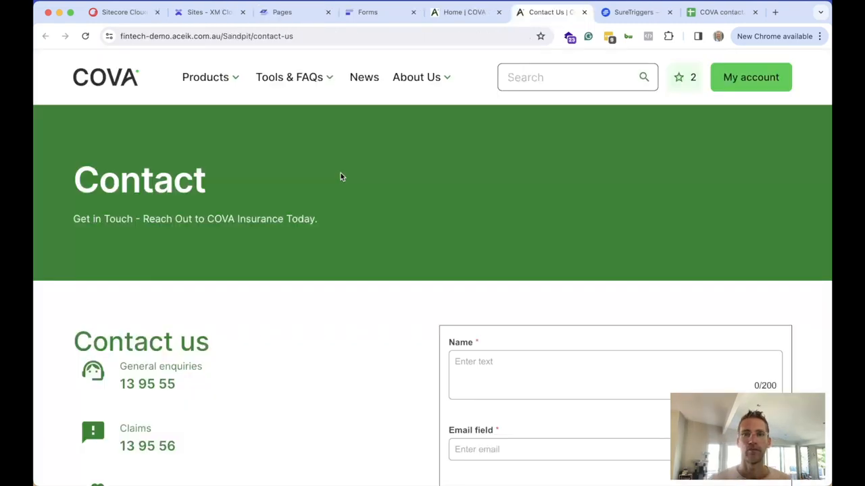
Fill the live contact form with a test name, a test e-mail and comment 9:07am, and submit it
scroll(341, 176, "down", 3)
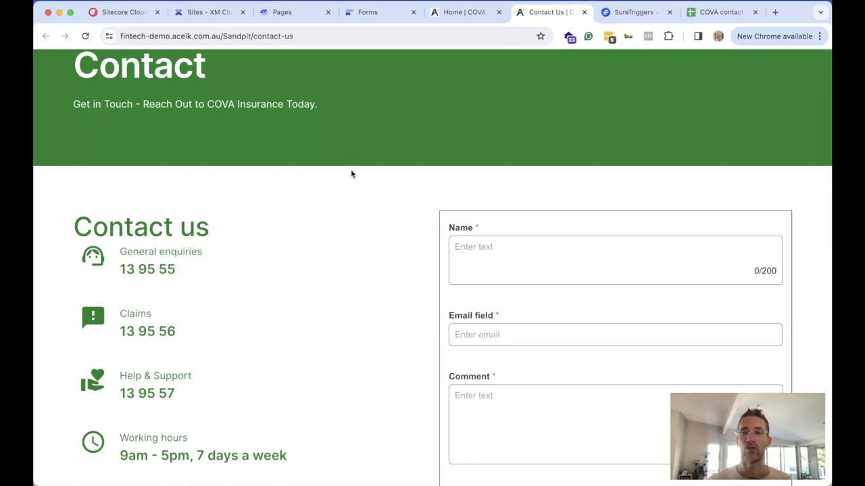
scroll(443, 197, "up", 4)
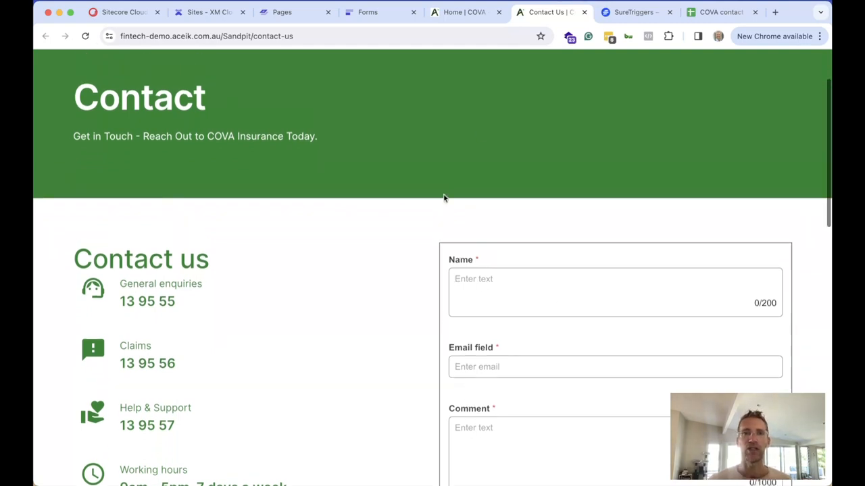
scroll(443, 197, "down", 4)
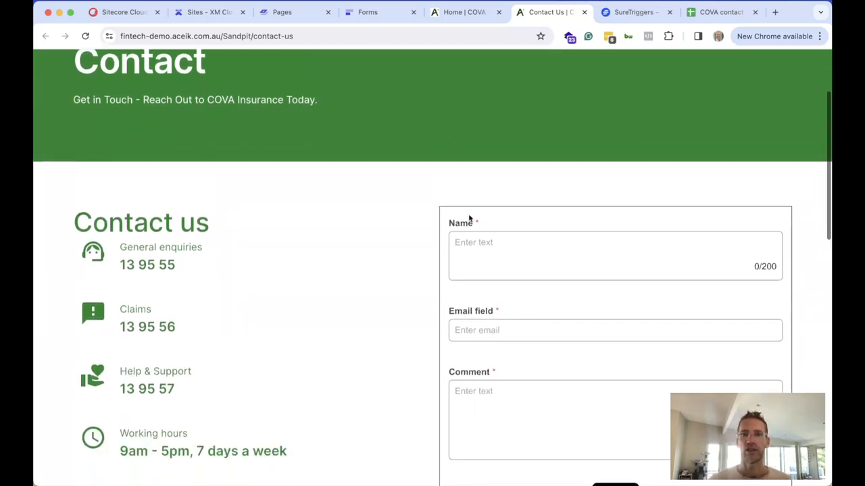
left_click(486, 249)
scroll(486, 248, "down", 1)
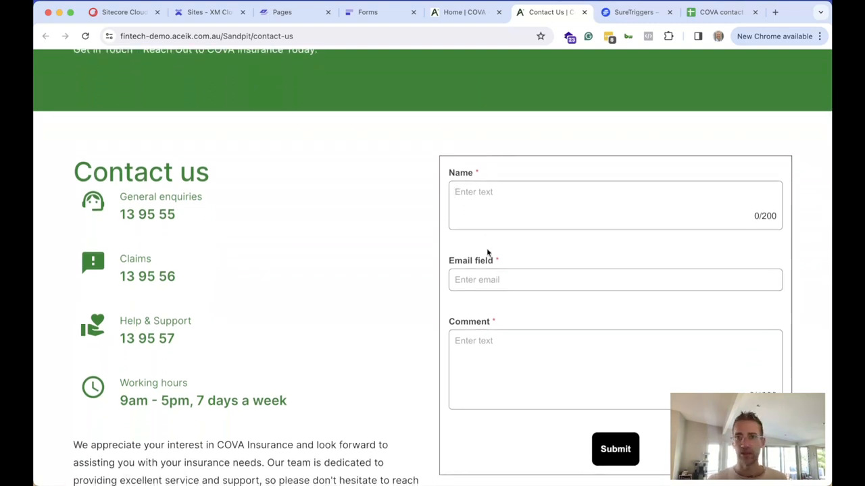
type("Cade")
key("Tab")
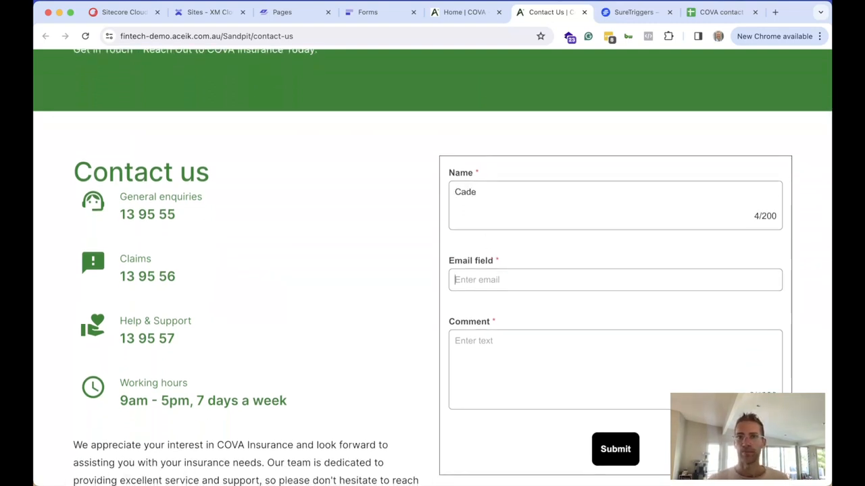
type("email@em")
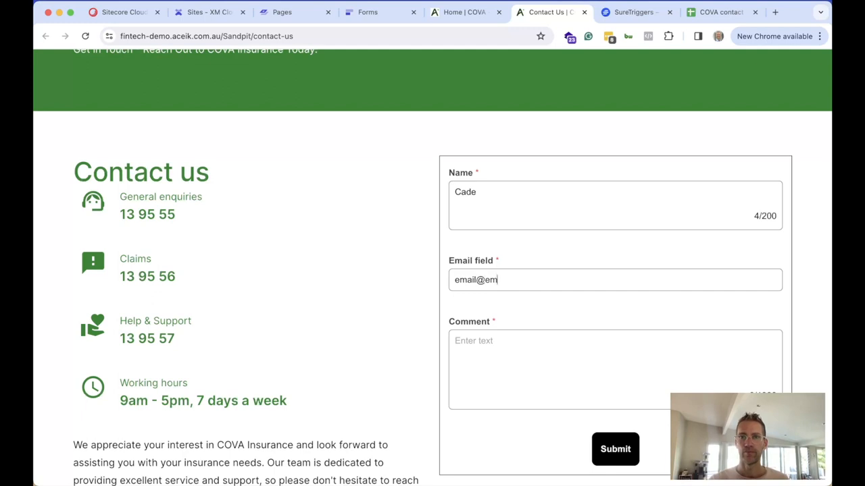
type("ail.com")
type("9:")
type("07am")
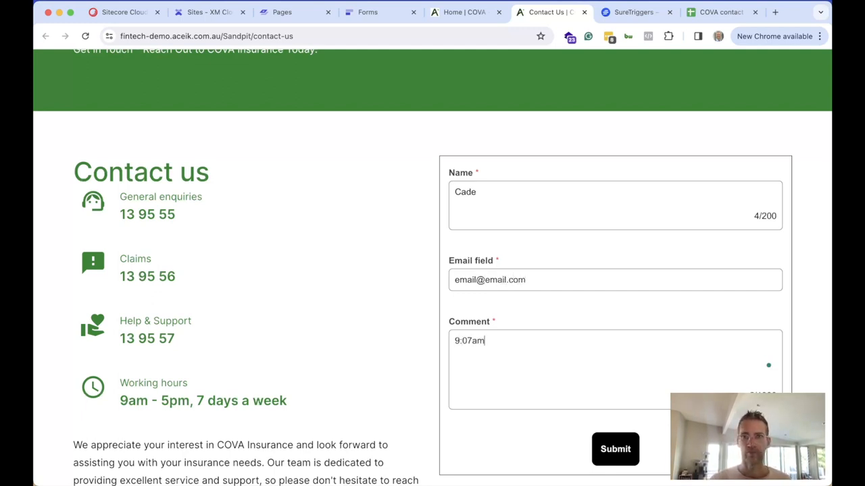
left_click(619, 450)
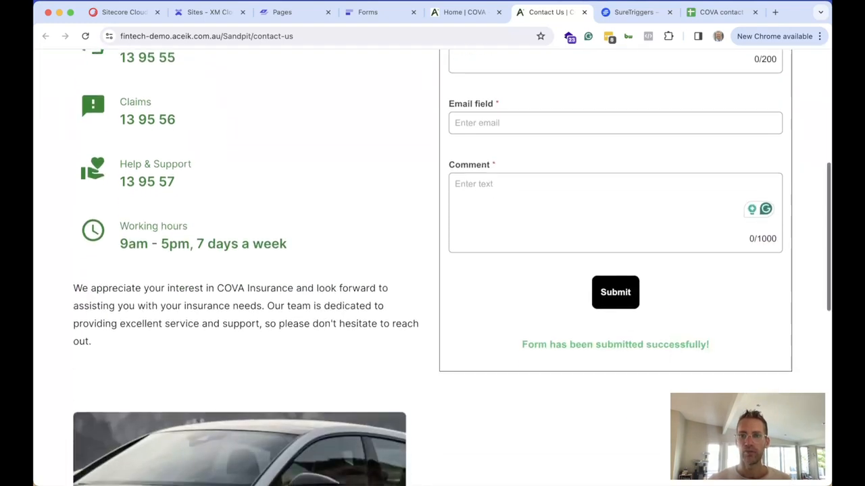
Highlight the submission success message confirming the form was sent
left_click_drag(539, 344, 702, 342)
scroll(689, 338, "up", 5)
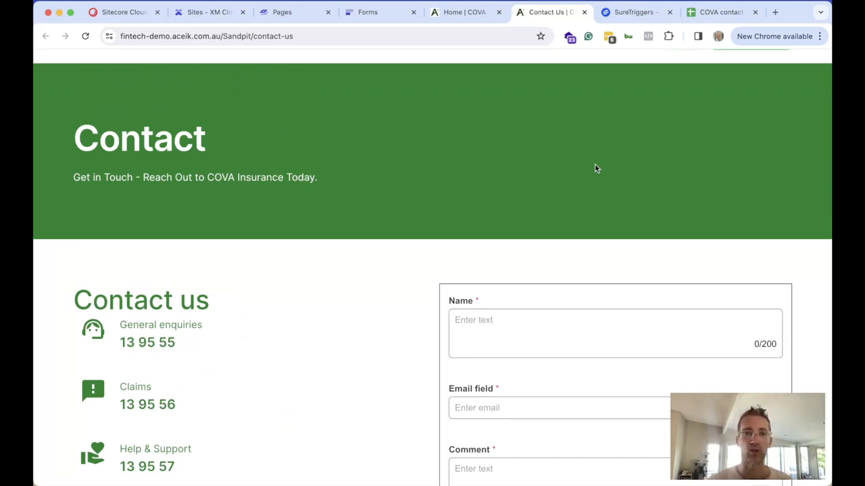
scroll(600, 177, "up", 2)
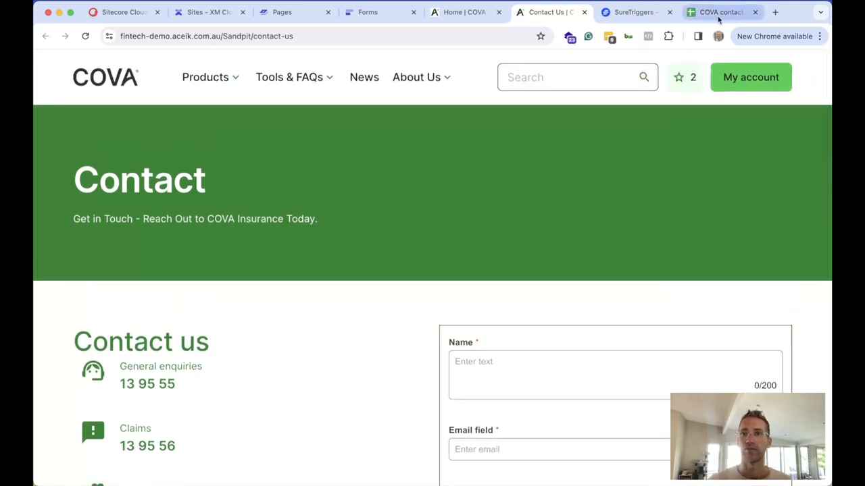
Check the COVA contact us sheet, selecting row 2 (A2 to D2) with the new submission
left_click(719, 16)
left_click(281, 207)
left_click_drag(93, 148, 228, 149)
left_click(201, 189)
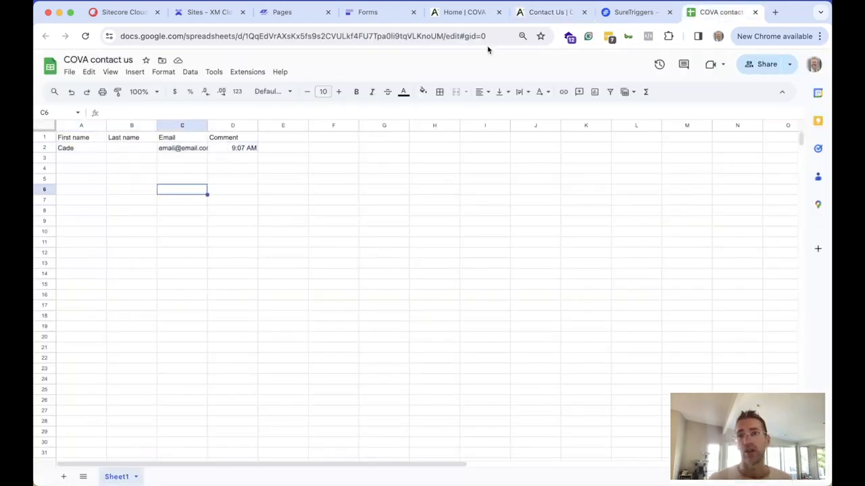
Glance at the SureTriggers workflow and Contact page, then return to the form's Sitecore Forms settings
left_click(633, 13)
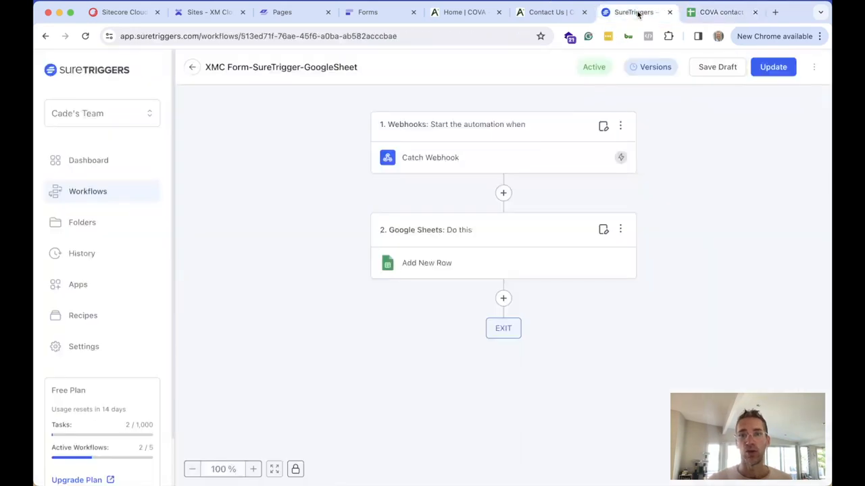
left_click(542, 13)
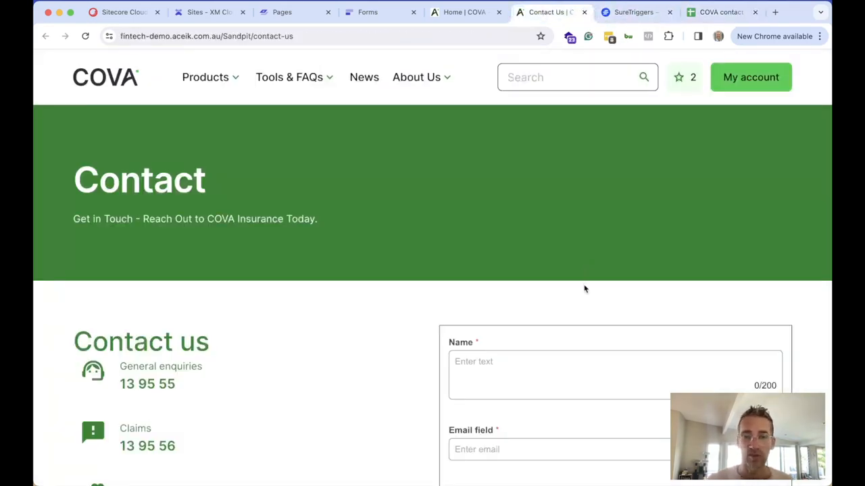
scroll(582, 277, "down", 3)
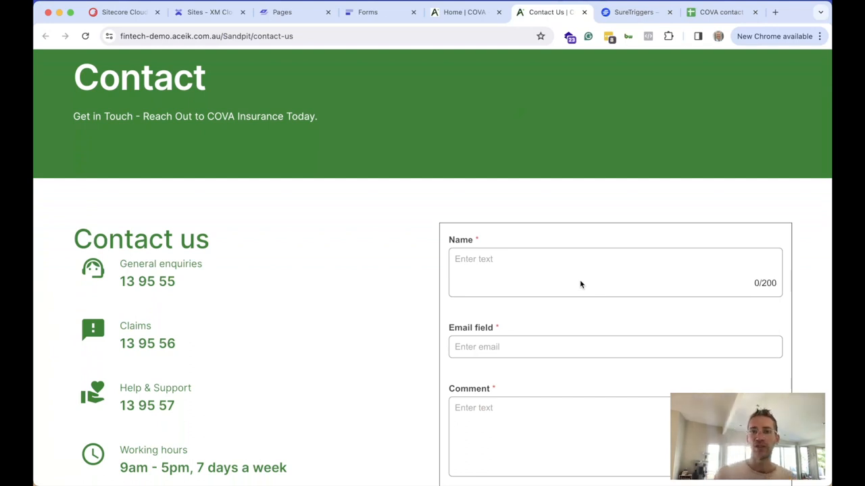
scroll(579, 284, "up", 3)
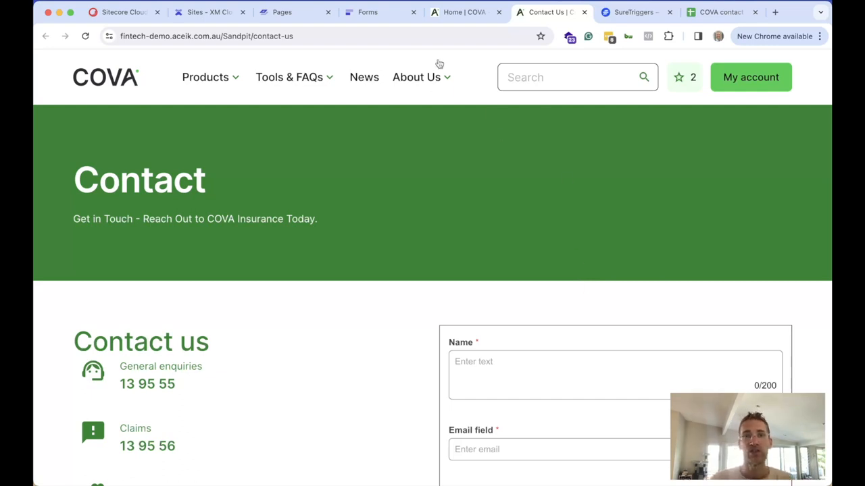
left_click(370, 15)
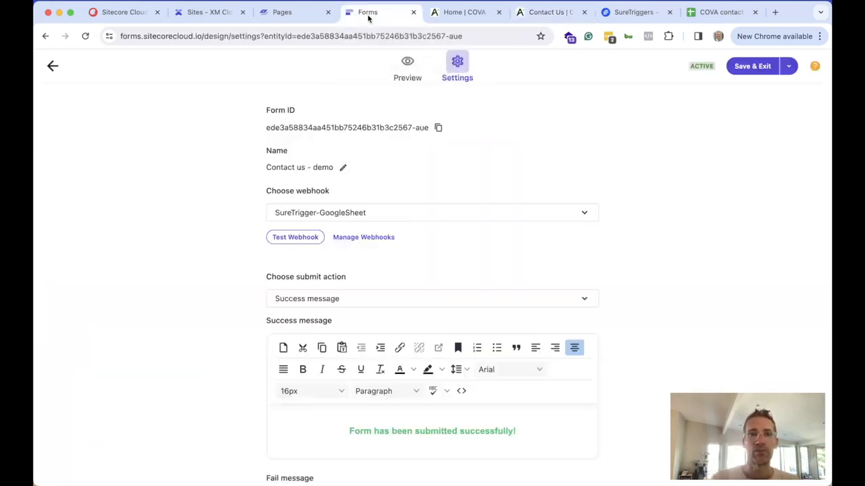
Go back to the forms list and reopen the Contact us - demo settings to review them
left_click(53, 66)
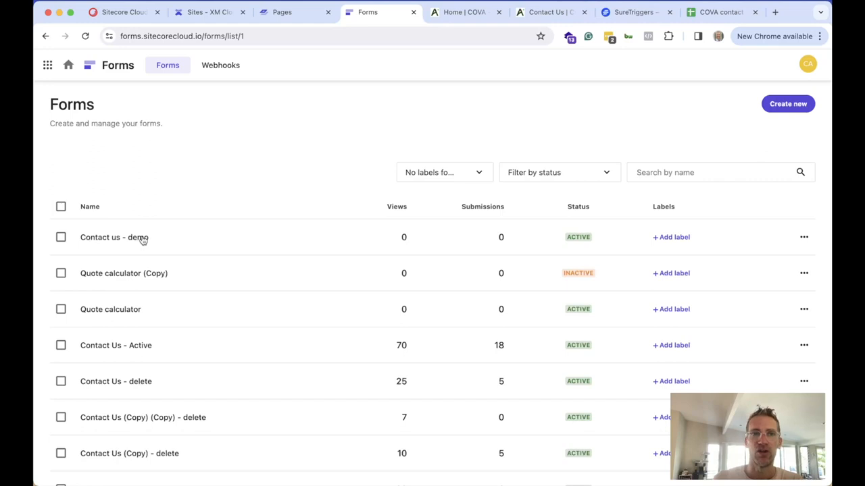
left_click(143, 239)
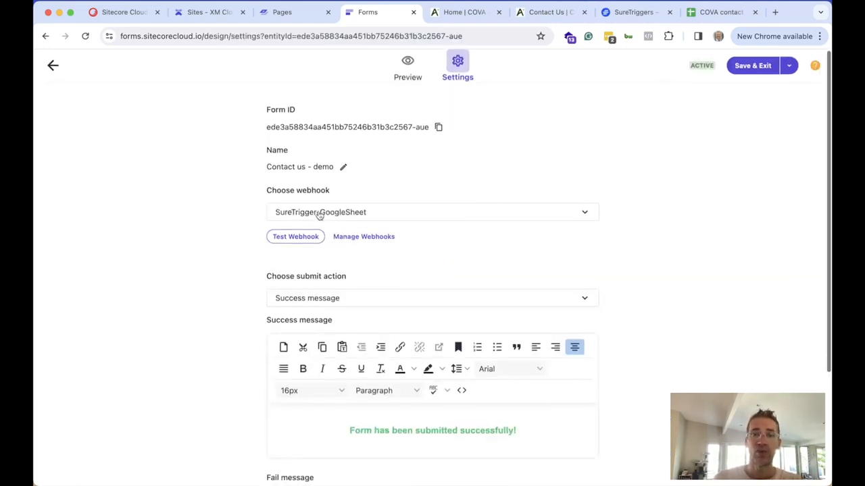
scroll(320, 214, "down", 3)
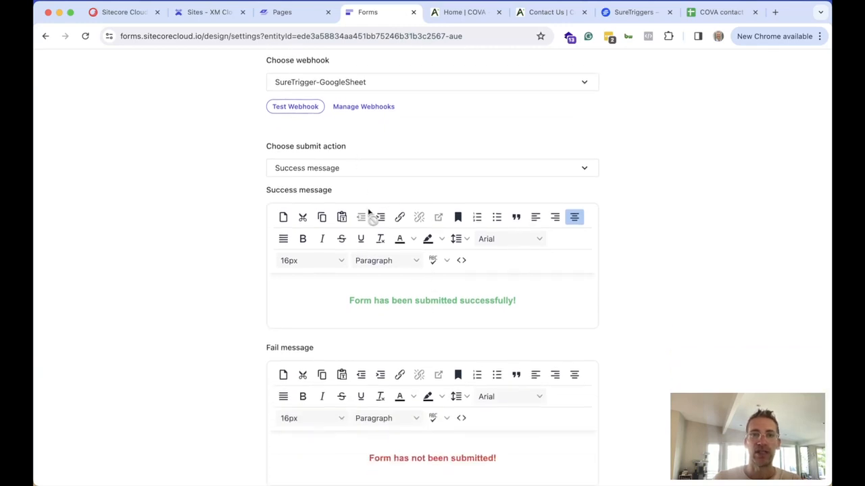
scroll(356, 258, "up", 5)
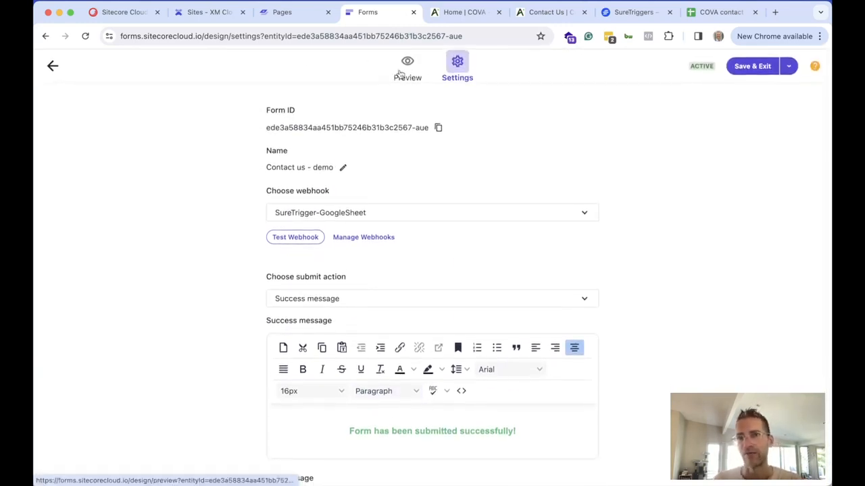
Check the extra saving options, then return to the list of all forms
left_click(788, 65)
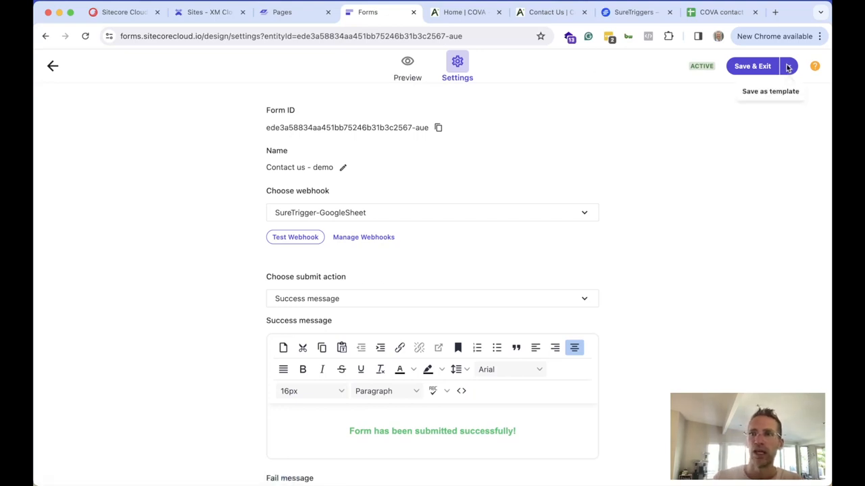
left_click(609, 69)
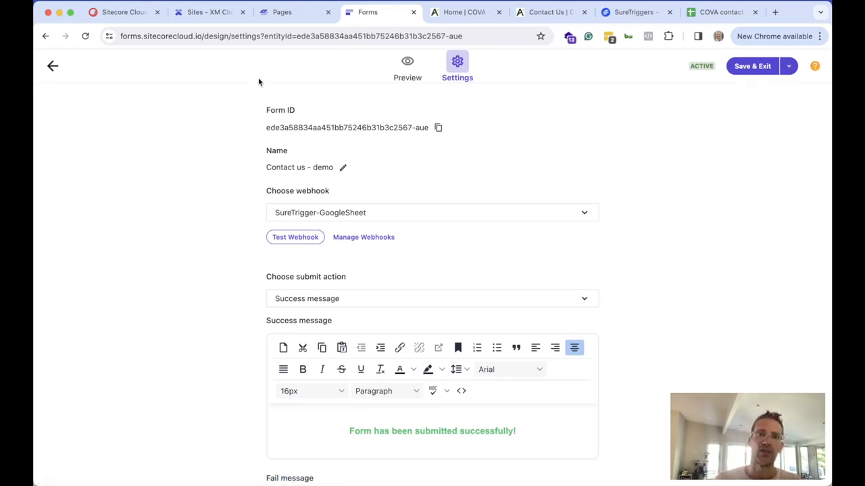
left_click(52, 67)
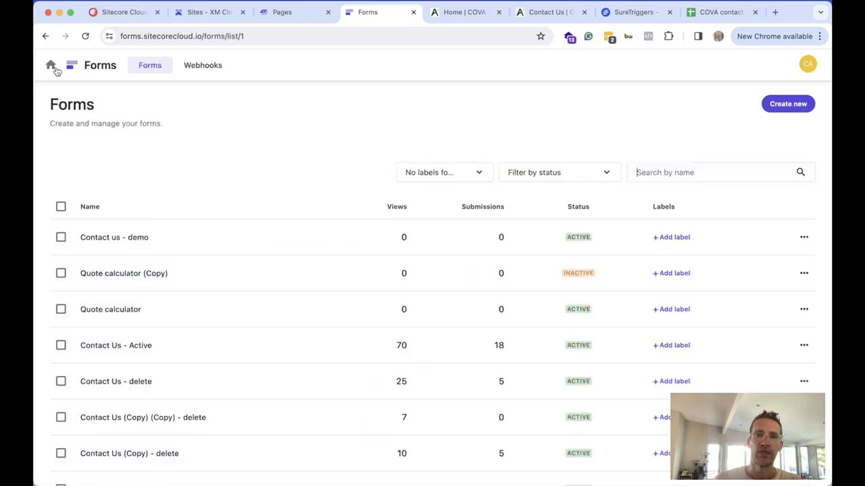